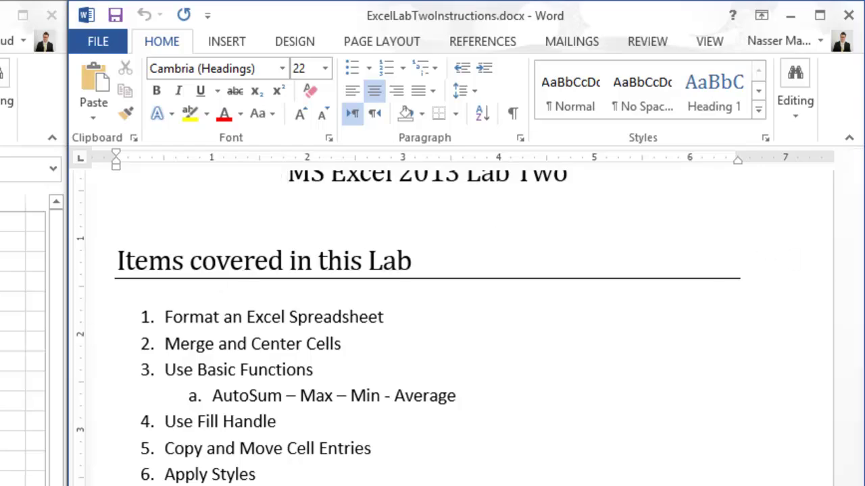
- Create a new blank workbook and maximize its window
{"action": "left_click", "coordinate": [96, 324]}
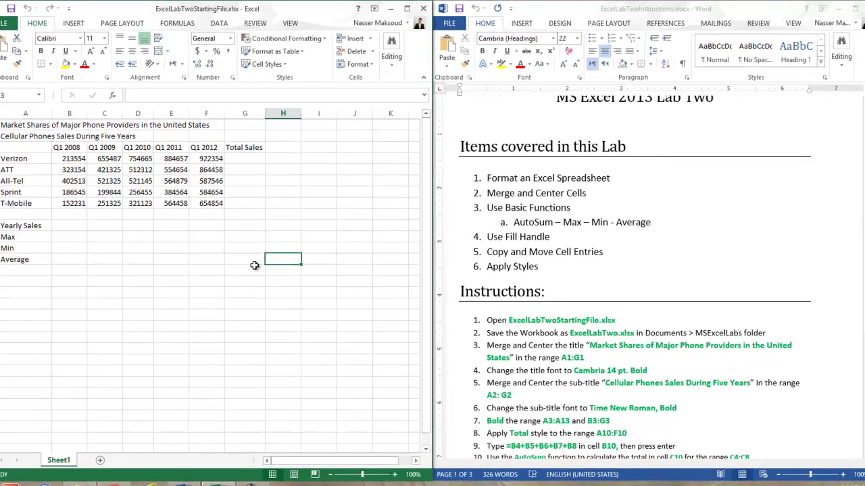
{"action": "key", "text": "ctrl+n"}
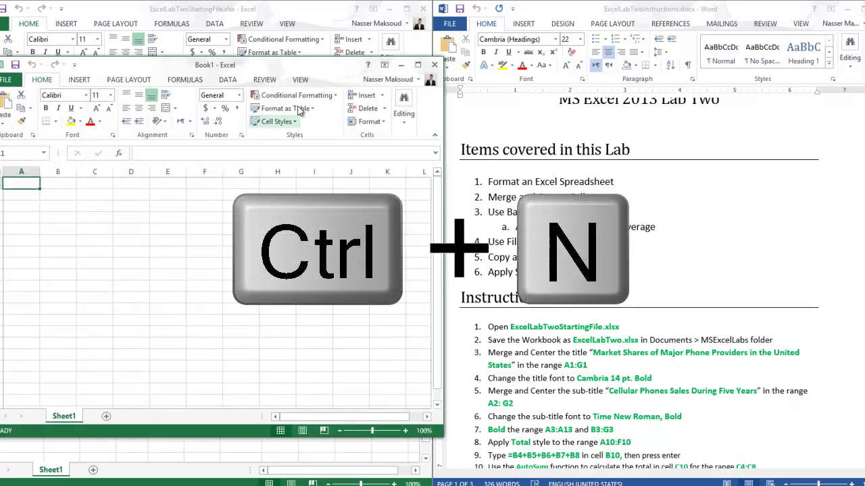
{"action": "left_click", "coordinate": [417, 65]}
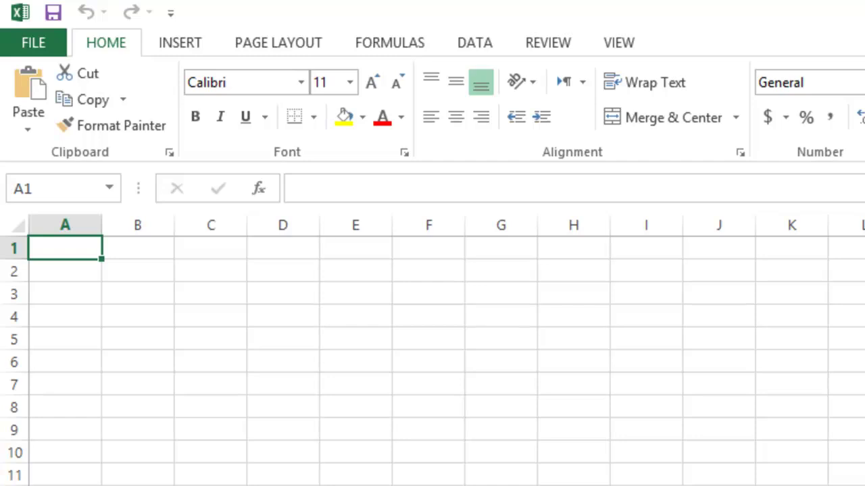
- Enter the formula = 4 + 6 /2 in cell B3
{"action": "left_click", "coordinate": [728, 343]}
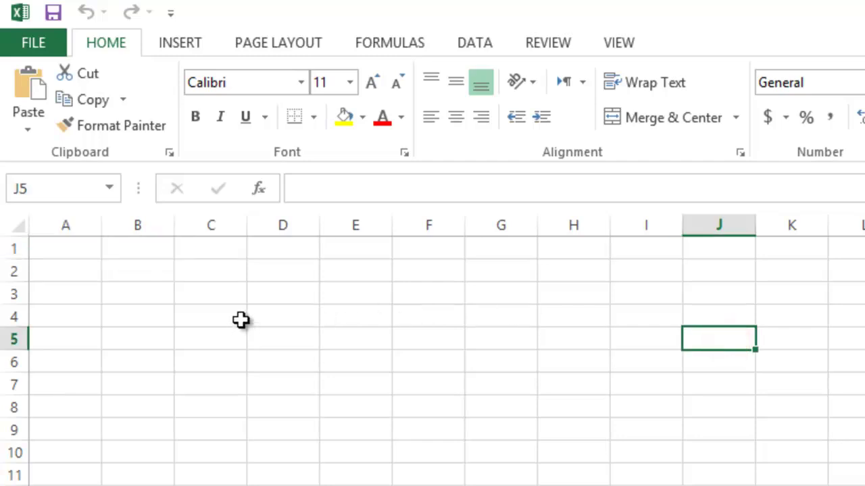
{"action": "left_click", "coordinate": [220, 296]}
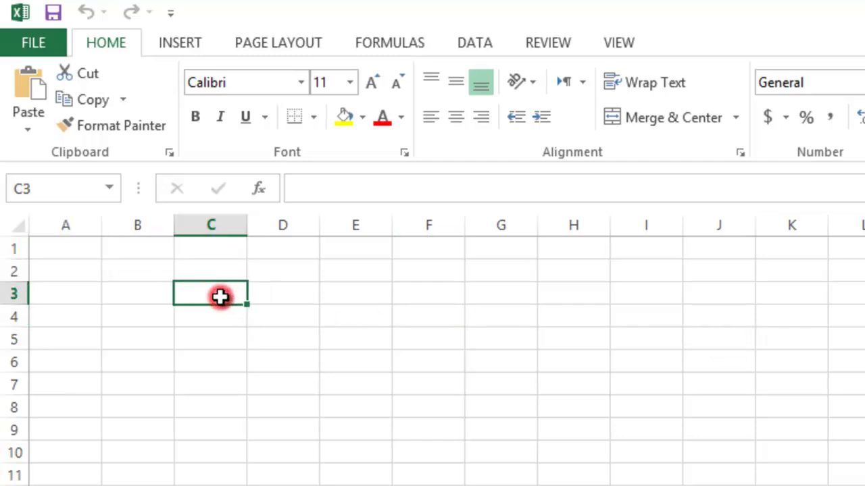
{"action": "left_click", "coordinate": [142, 295]}
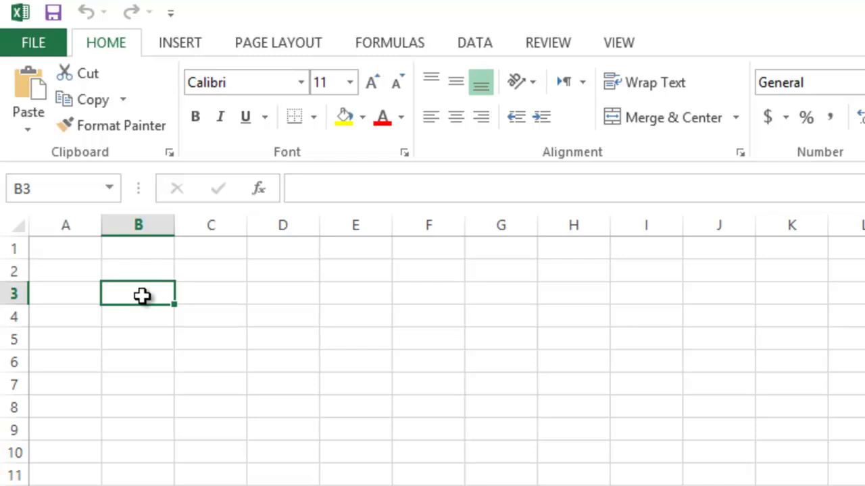
{"action": "type", "text": "="}
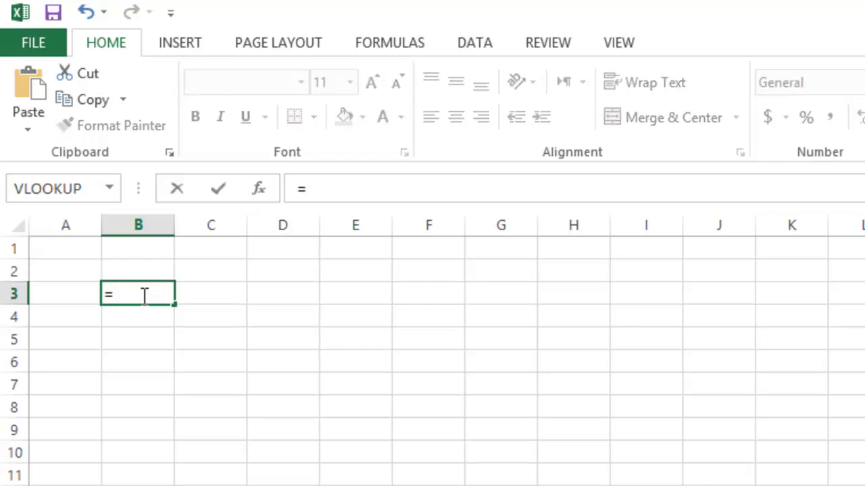
{"action": "type", "text": "4+6/"}
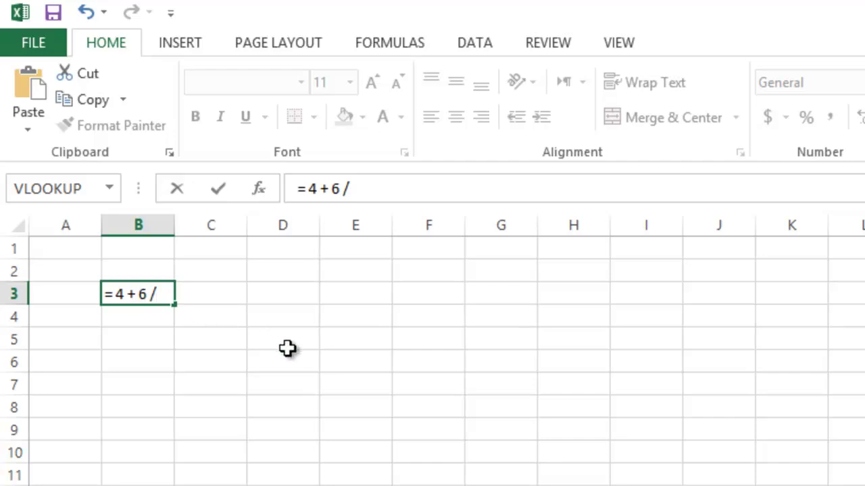
{"action": "type", "text": "2"}
{"action": "key", "text": "ctrl+Return"}
{"action": "key", "text": "Left"}
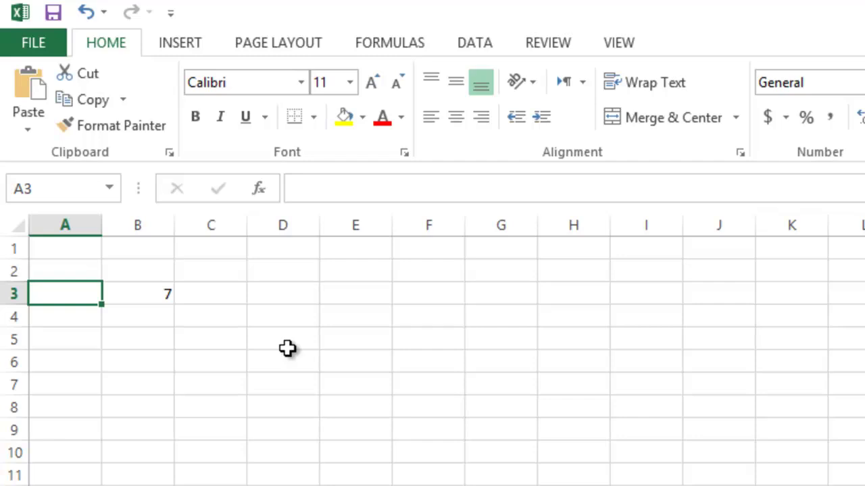
- Edit the formula in cell B3 to add a space before the 2, making it = 4 + 6 / 2
{"action": "left_click", "coordinate": [149, 294]}
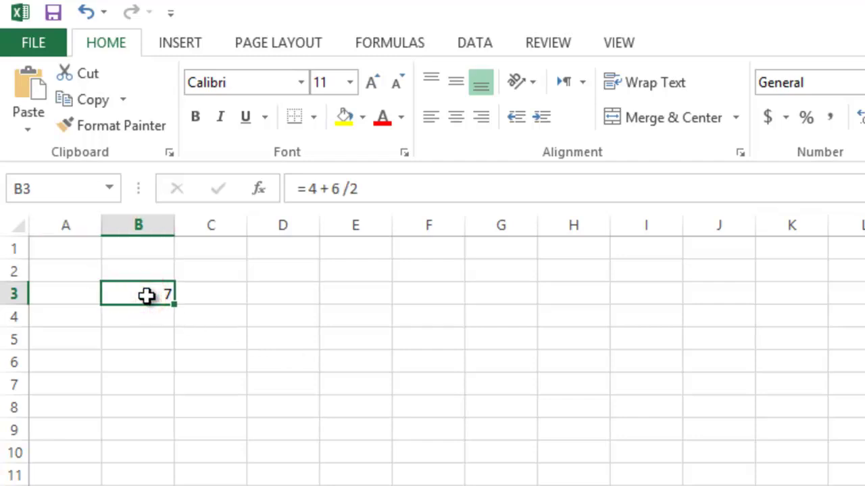
{"action": "left_click", "coordinate": [148, 295]}
{"action": "key", "text": "F2"}
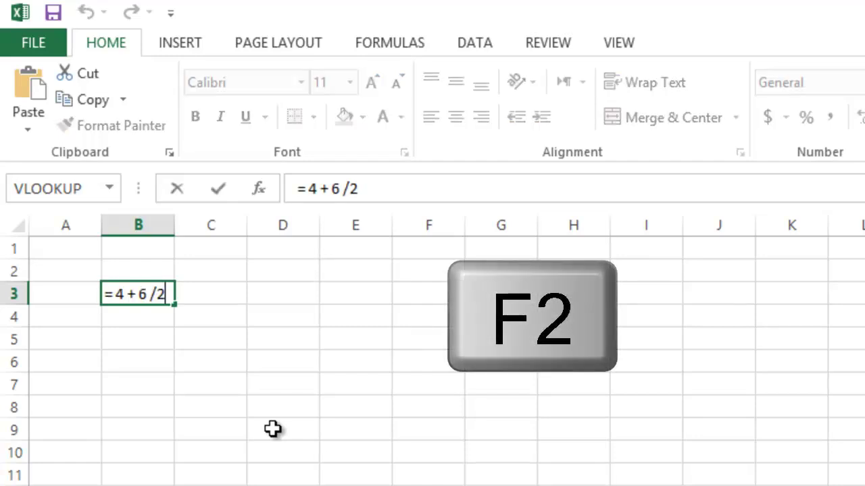
{"action": "key", "text": "Left"}
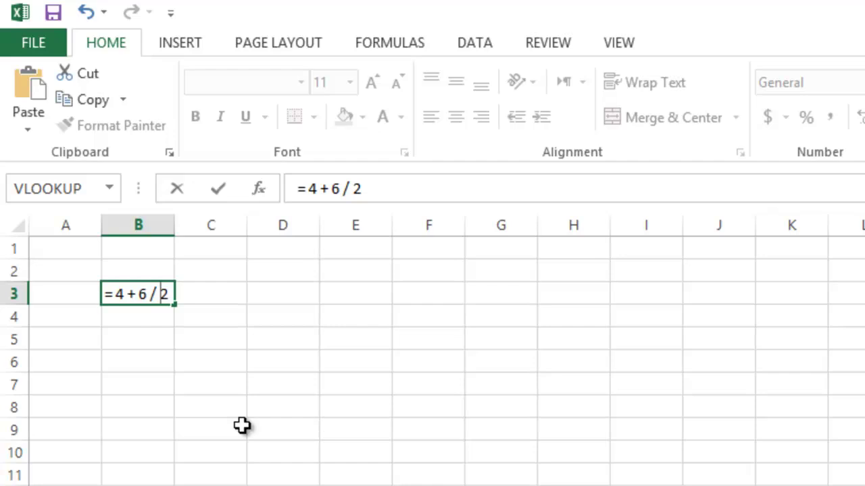
{"action": "key", "text": "Return"}
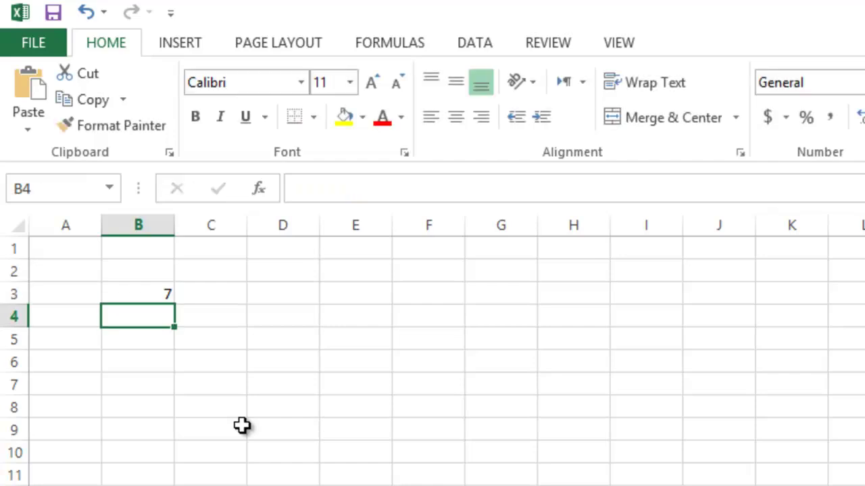
- Open the formula in cell B3 for editing twice, accepting it the first time and cancelling the second
{"action": "left_click", "coordinate": [148, 295]}
{"action": "double_click", "coordinate": [147, 294]}
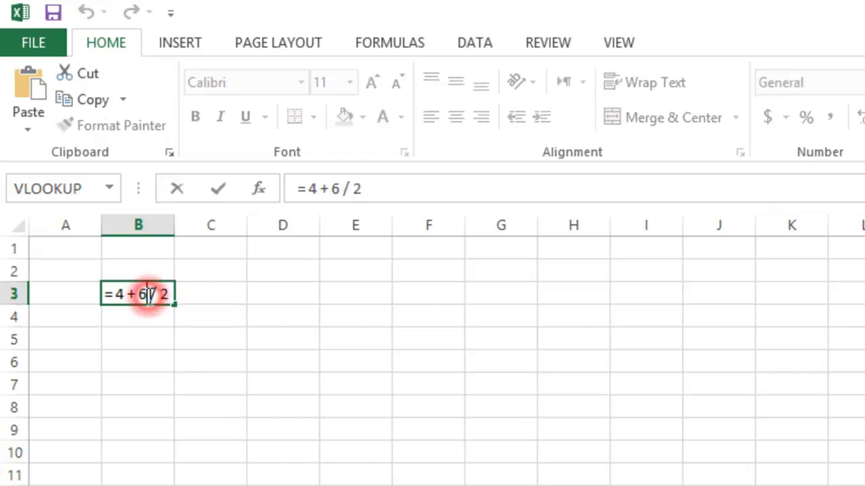
{"action": "left_click", "coordinate": [216, 189]}
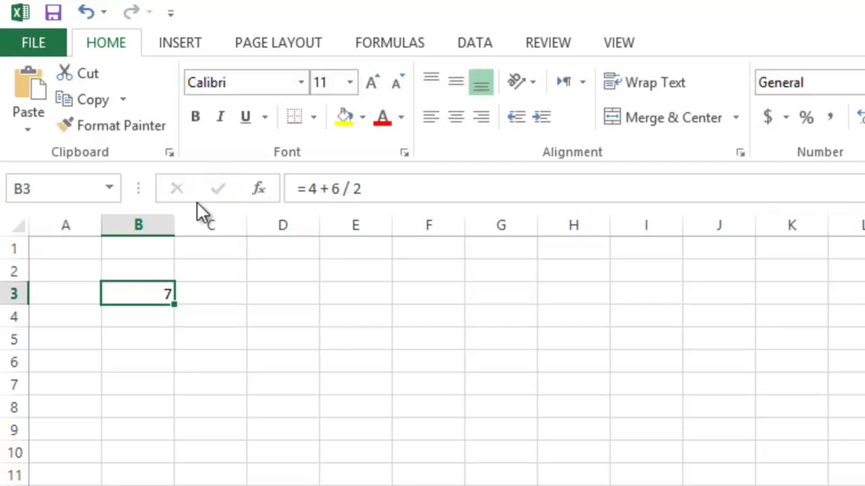
{"action": "double_click", "coordinate": [148, 293]}
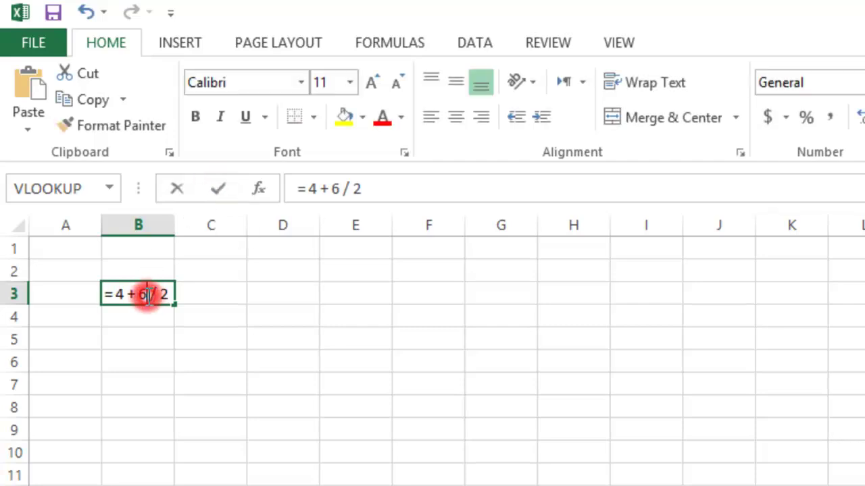
{"action": "left_click", "coordinate": [175, 189]}
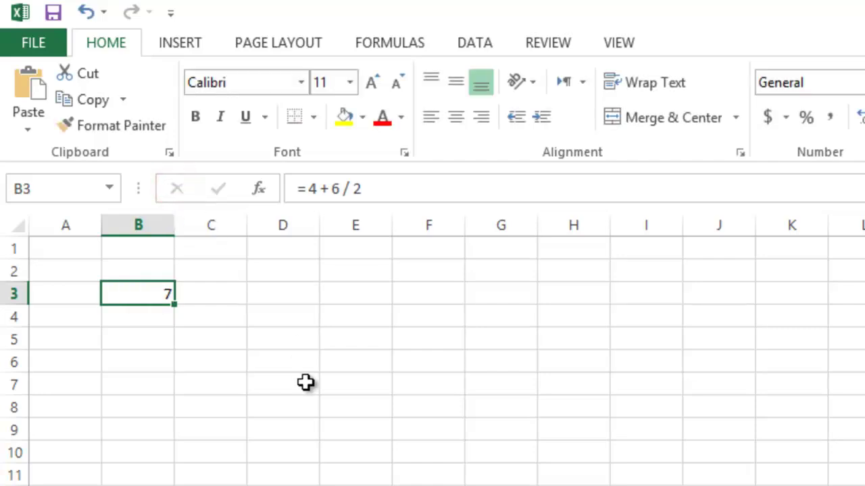
{"action": "left_click", "coordinate": [291, 295]}
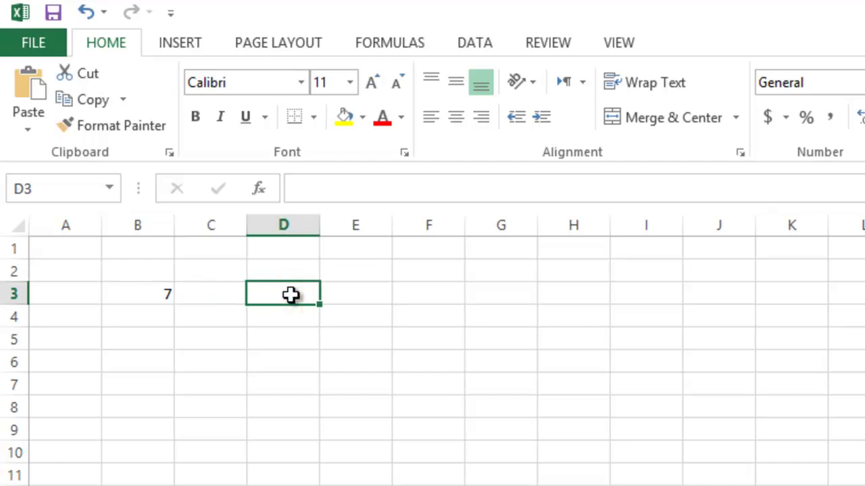
{"action": "left_click", "coordinate": [160, 292]}
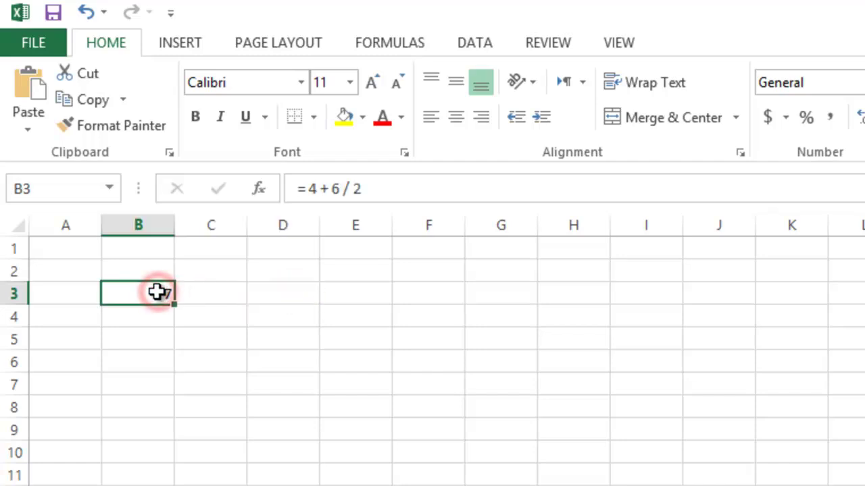
{"action": "left_click", "coordinate": [275, 297]}
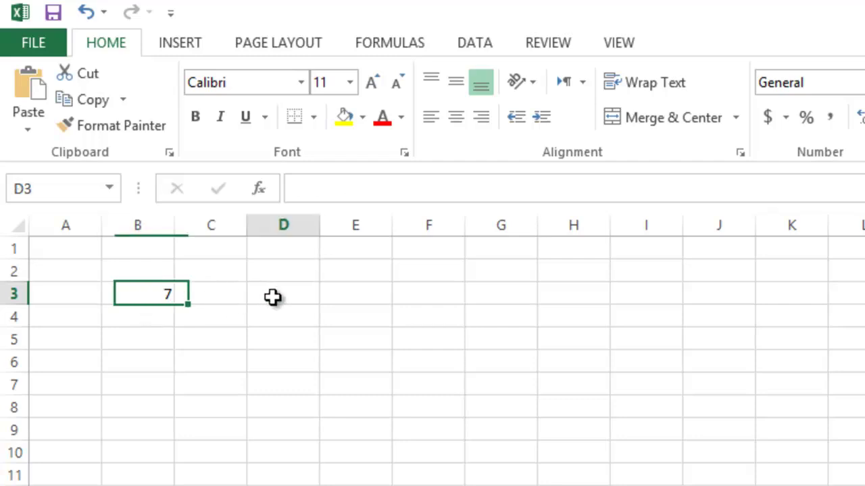
- Copy the formula text of cell B3, try to go to D3 while still editing, and cancel the edit
{"action": "left_click", "coordinate": [150, 294]}
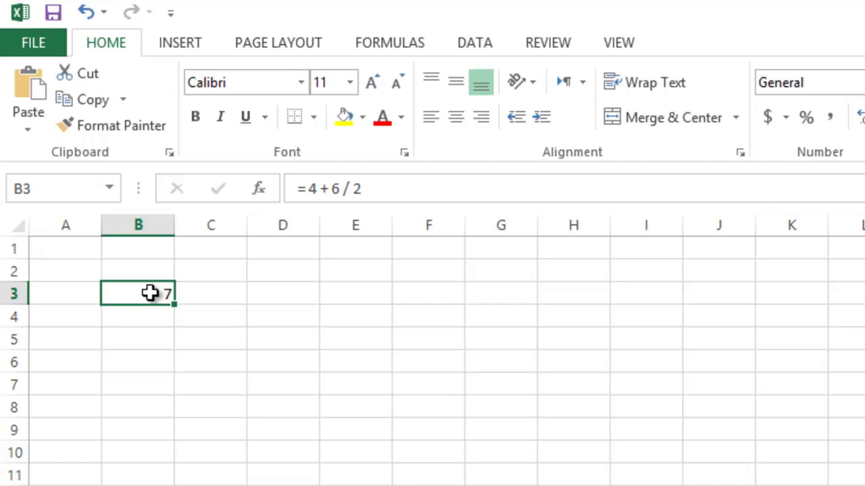
{"action": "left_click_drag", "start_coordinate": [365, 189], "coordinate": [290, 190]}
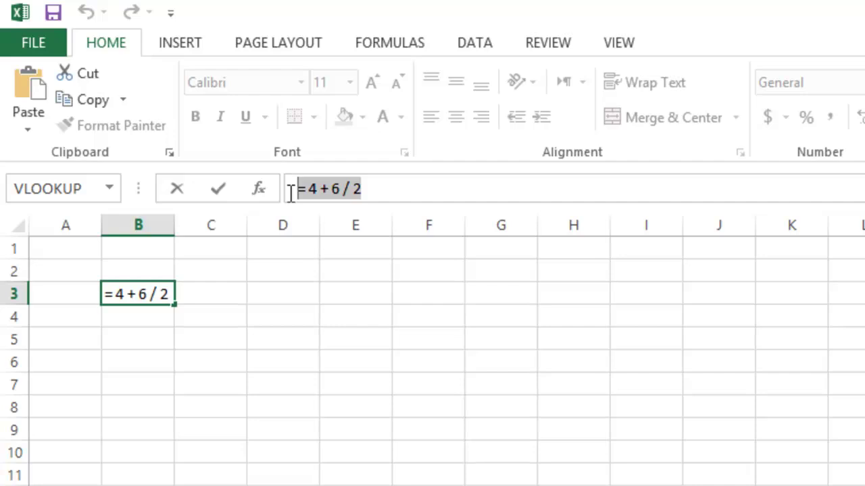
{"action": "key", "text": "ctrl+c"}
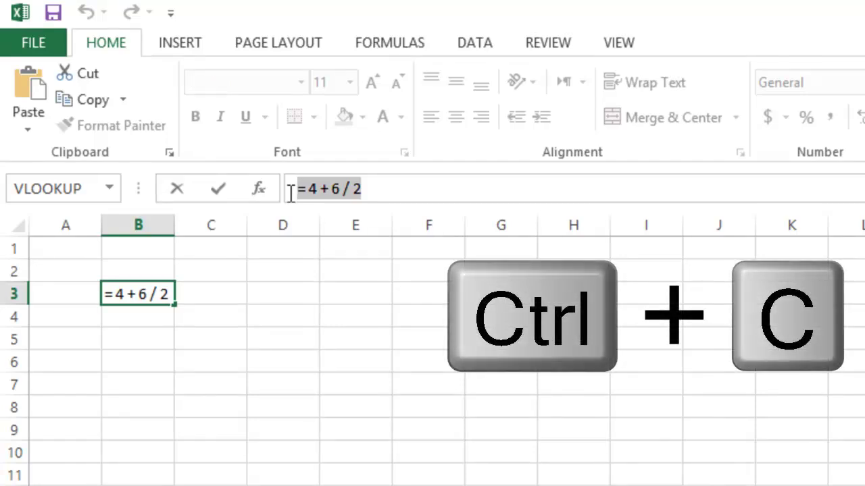
{"action": "left_click", "coordinate": [292, 295]}
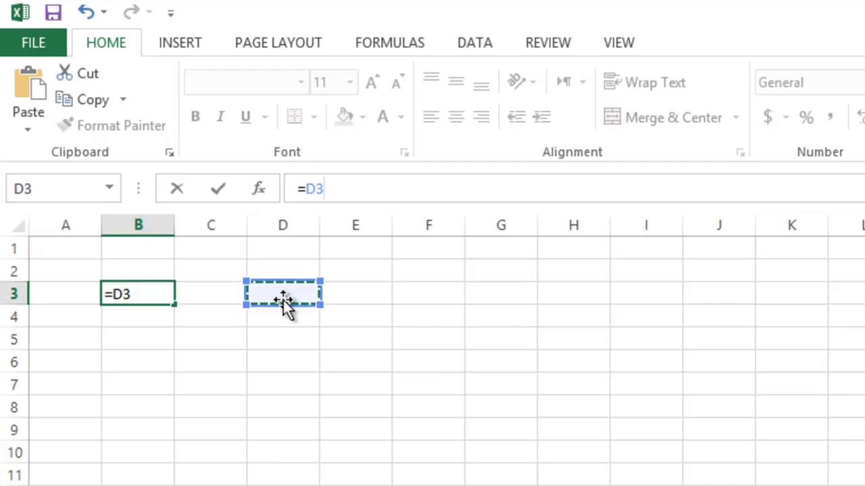
{"action": "key", "text": "Escape"}
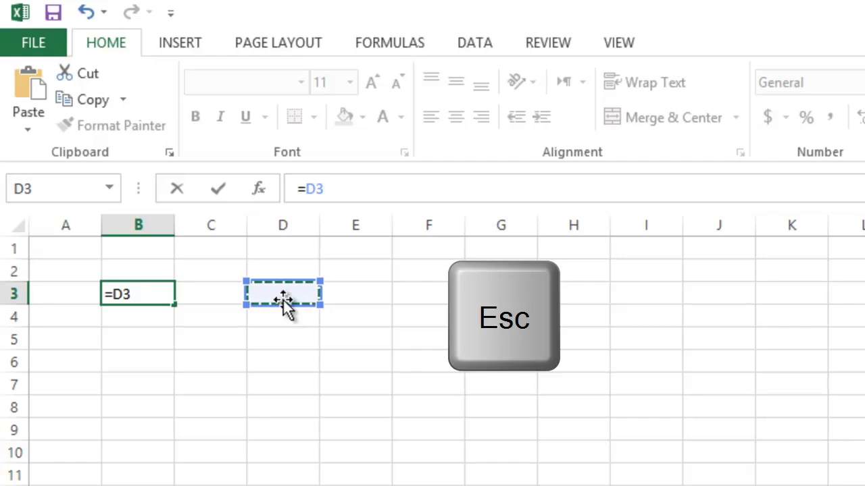
{"action": "key", "text": "Escape"}
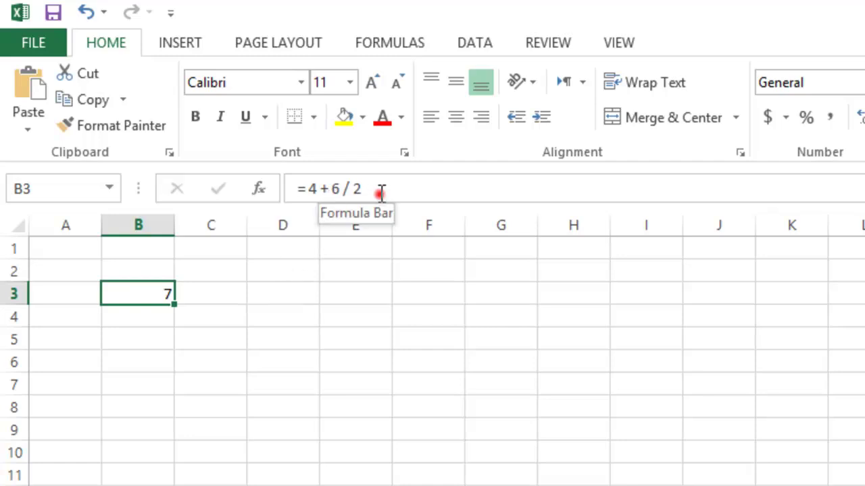
- Select the formula text of B3 again, finish the edit, paste the copied formula into D3 and undo the paste
{"action": "left_click_drag", "start_coordinate": [381, 192], "coordinate": [285, 188]}
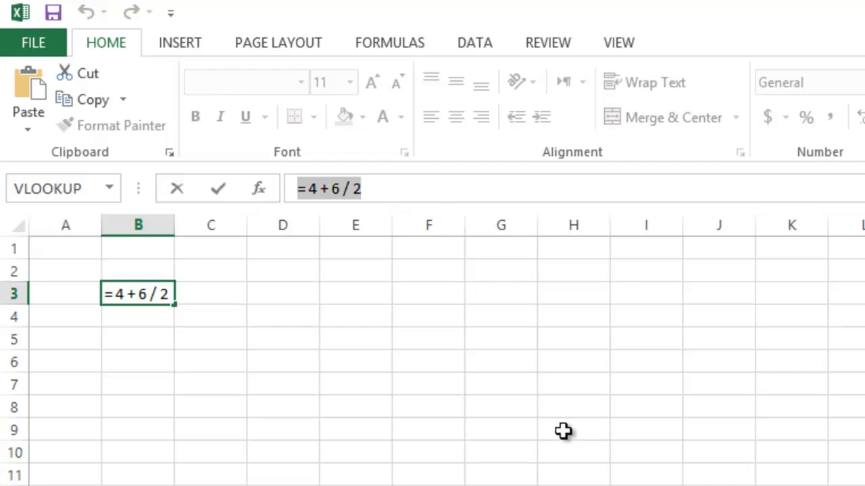
{"action": "key", "text": "Return"}
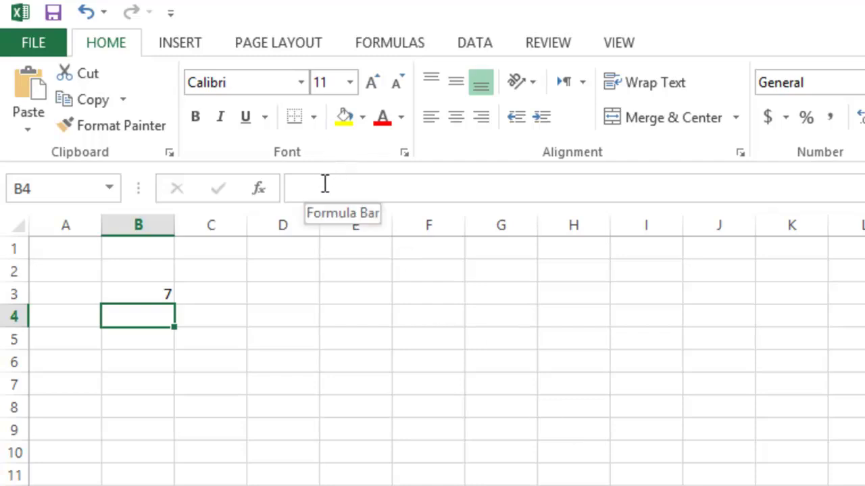
{"action": "left_click", "coordinate": [288, 295]}
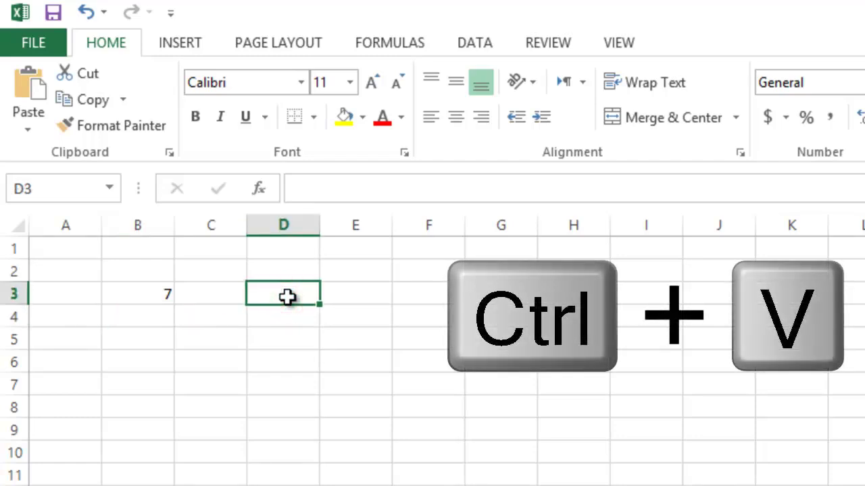
{"action": "key", "text": "ctrl+v"}
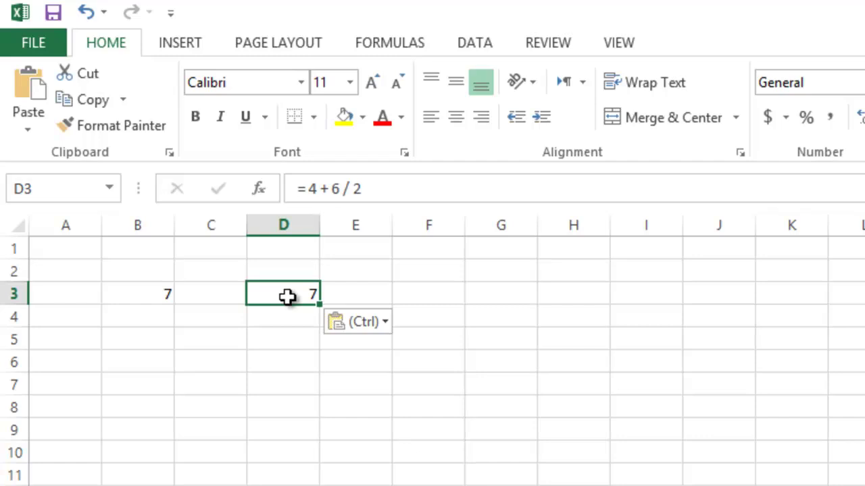
{"action": "key", "text": "ctrl+z"}
- Copy cell B3 itself into cell D3 and end the copy mode
{"action": "left_click", "coordinate": [144, 295]}
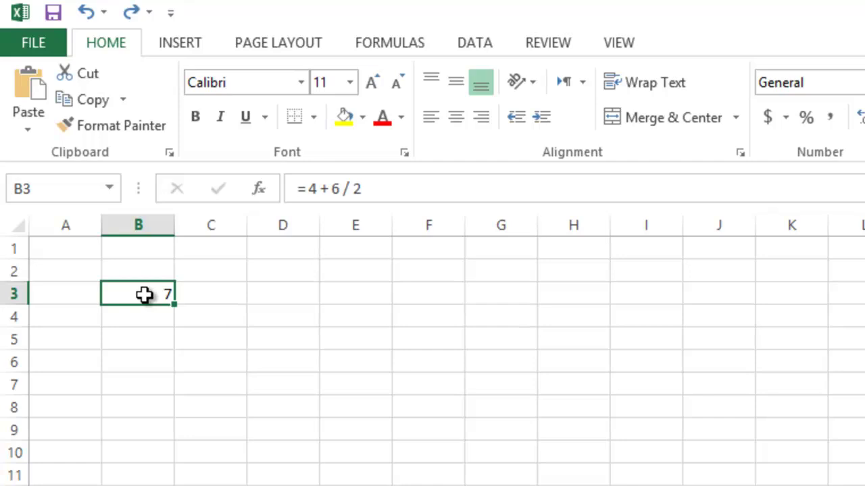
{"action": "key", "text": "ctrl+c"}
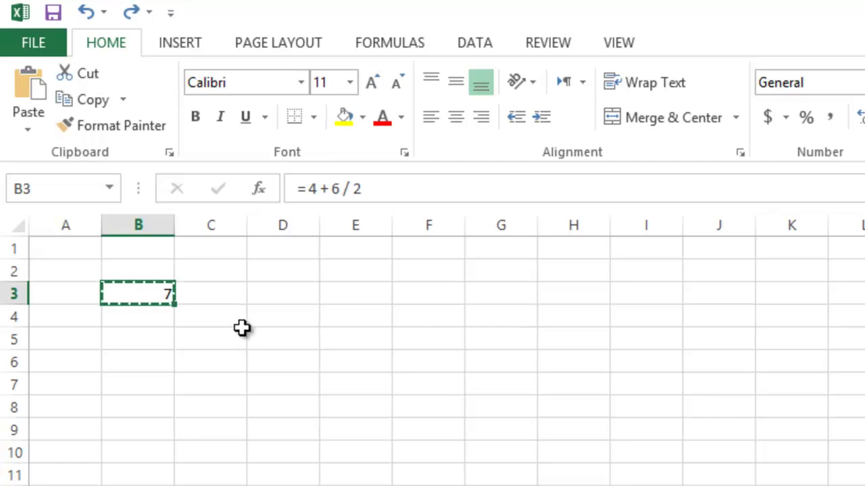
{"action": "left_click", "coordinate": [272, 295]}
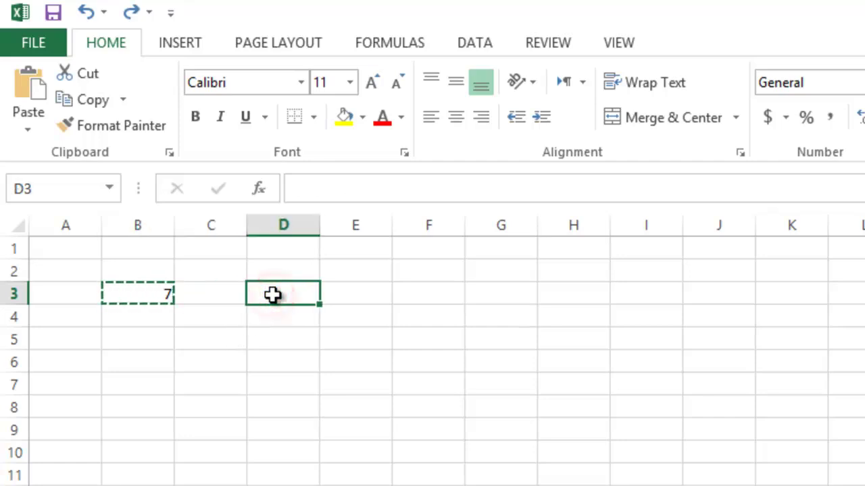
{"action": "key", "text": "ctrl+v"}
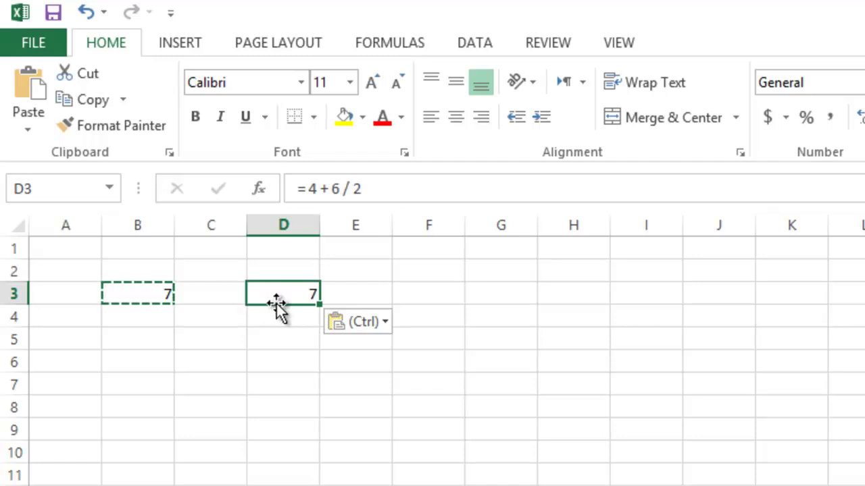
{"action": "key", "text": "Escape"}
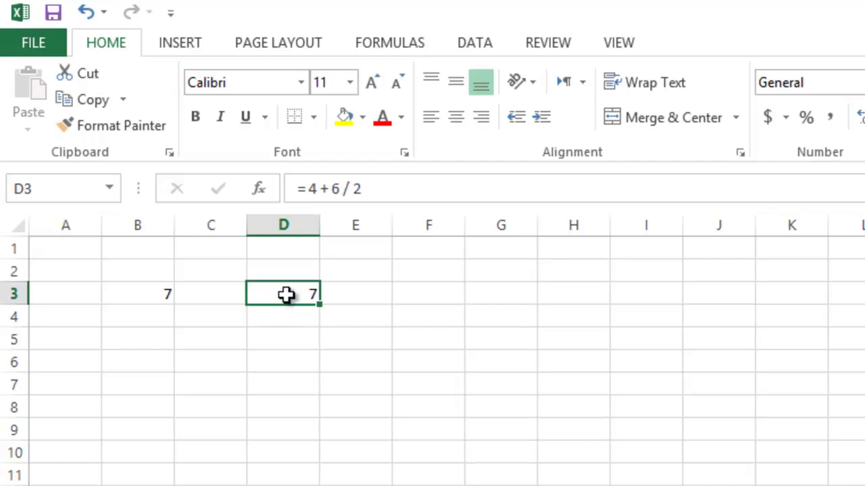
- Clear cell D3, move the formula cell B3 there, and fill it down through D7
{"action": "key", "text": "Delete"}
{"action": "left_click", "coordinate": [139, 293]}
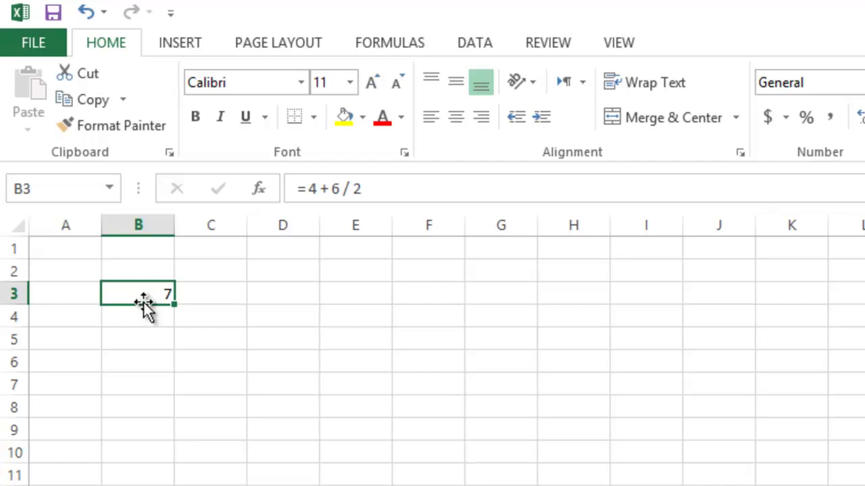
{"action": "left_click_drag", "start_coordinate": [143, 302], "coordinate": [289, 291]}
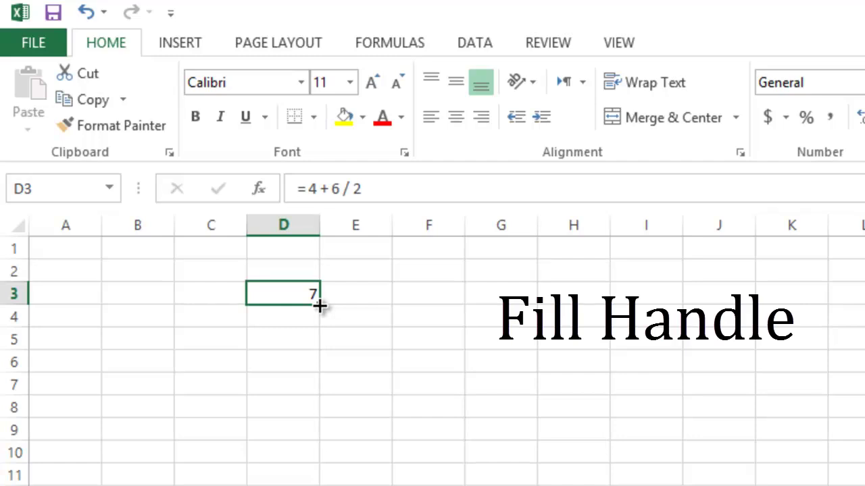
{"action": "left_click_drag", "start_coordinate": [319, 306], "coordinate": [324, 395]}
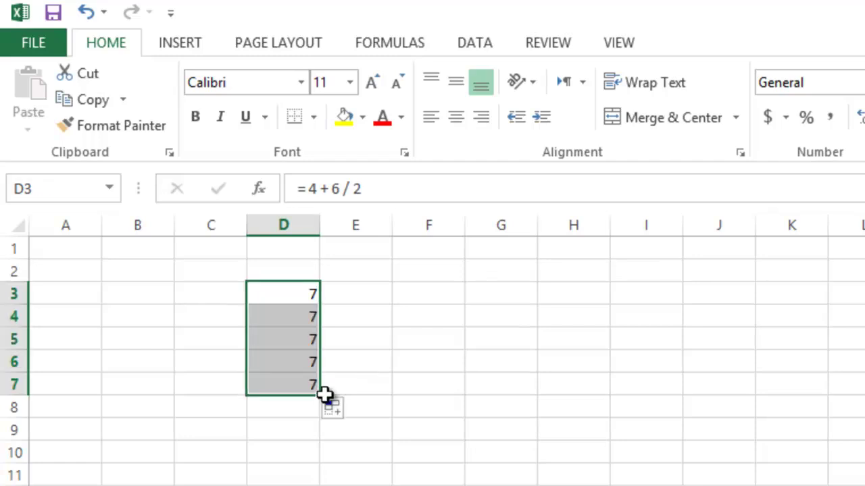
- Examine the copied formula in each of the cells D3 to D7
{"action": "left_click", "coordinate": [291, 314]}
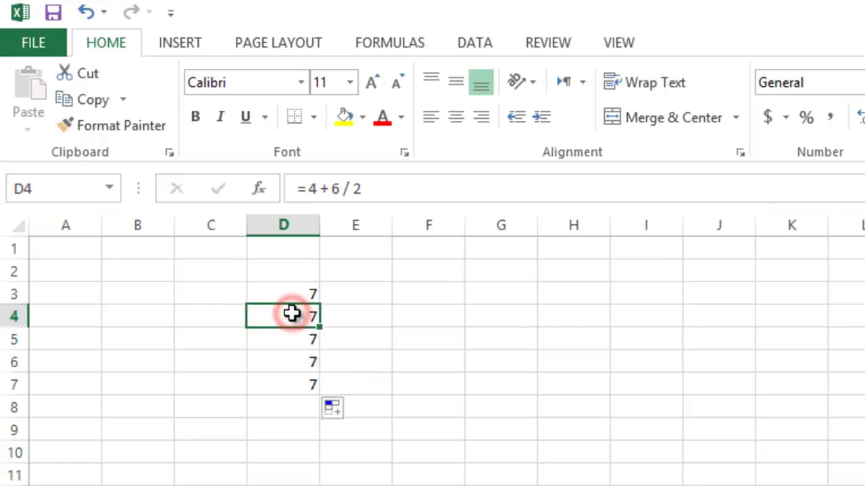
{"action": "left_click", "coordinate": [290, 337]}
{"action": "left_click", "coordinate": [290, 358]}
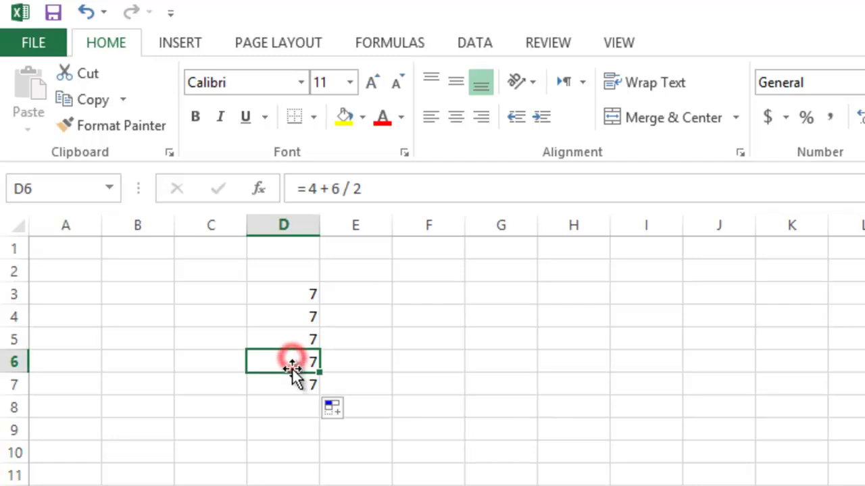
{"action": "left_click", "coordinate": [290, 388]}
{"action": "left_click", "coordinate": [290, 343]}
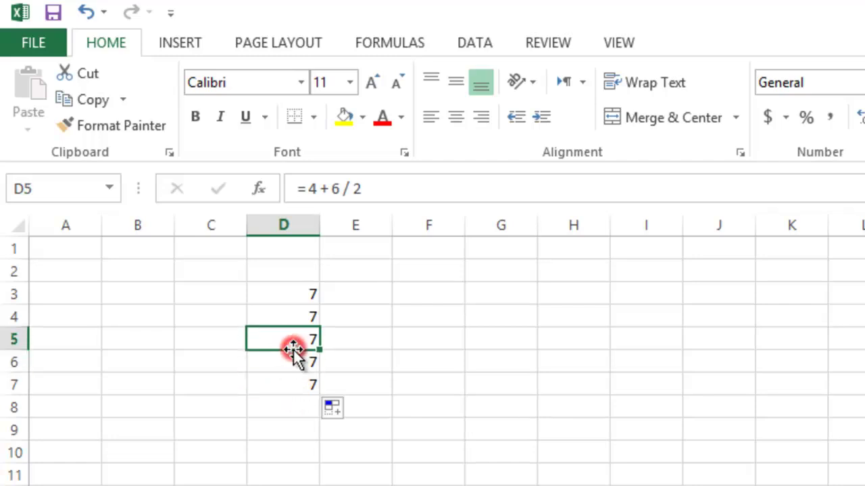
{"action": "left_click", "coordinate": [290, 316]}
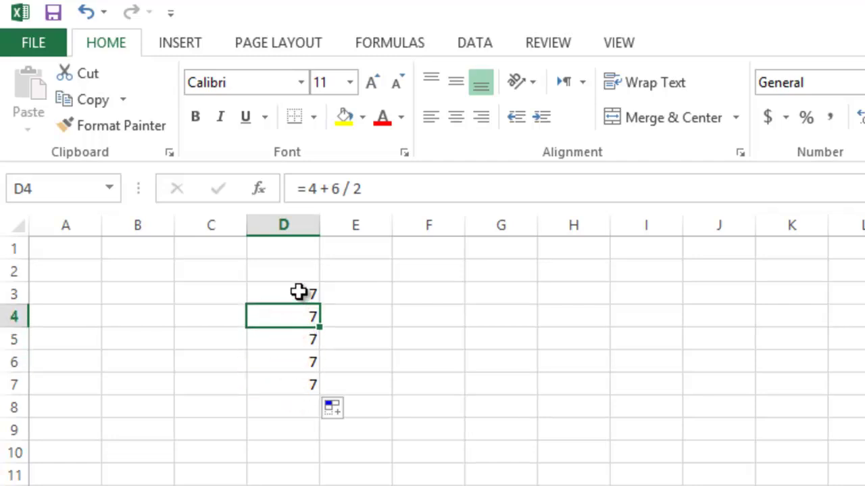
{"action": "left_click", "coordinate": [299, 292]}
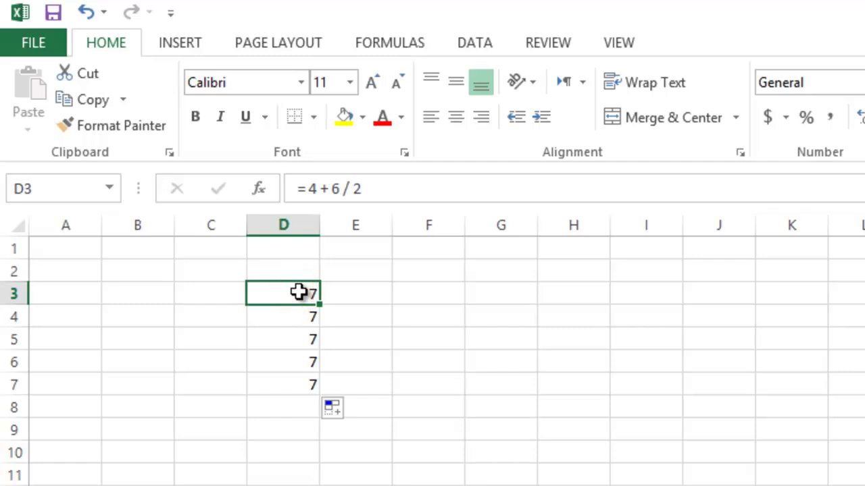
{"action": "left_click", "coordinate": [299, 315]}
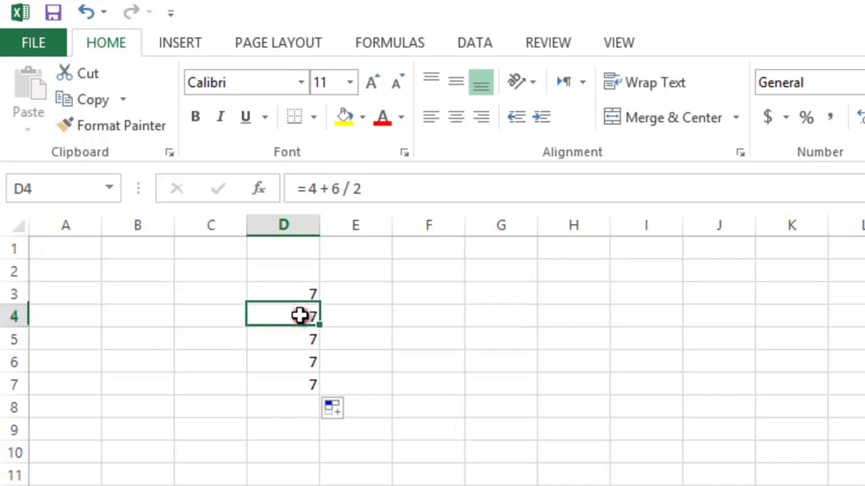
{"action": "left_click", "coordinate": [299, 339]}
{"action": "left_click", "coordinate": [297, 363]}
{"action": "left_click", "coordinate": [289, 387]}
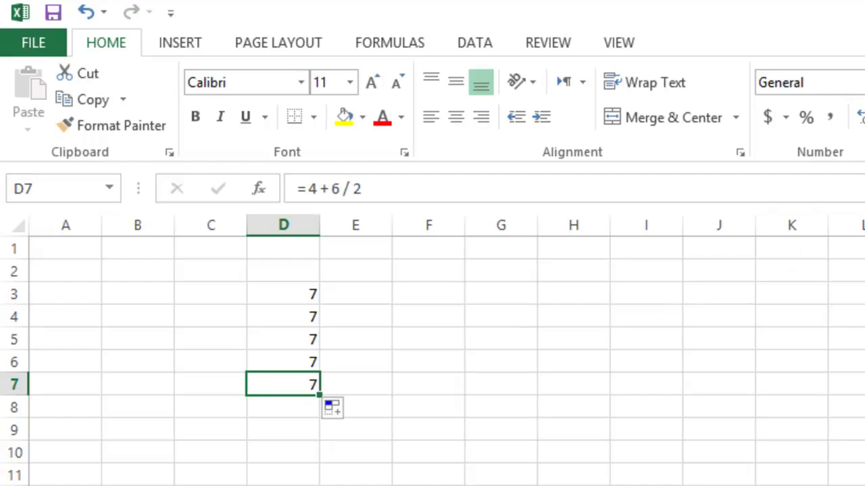
- Close the practice workbook and switch to the lab instructions in Word, moving on to the instruction list
{"action": "key", "text": "alt+F4"}
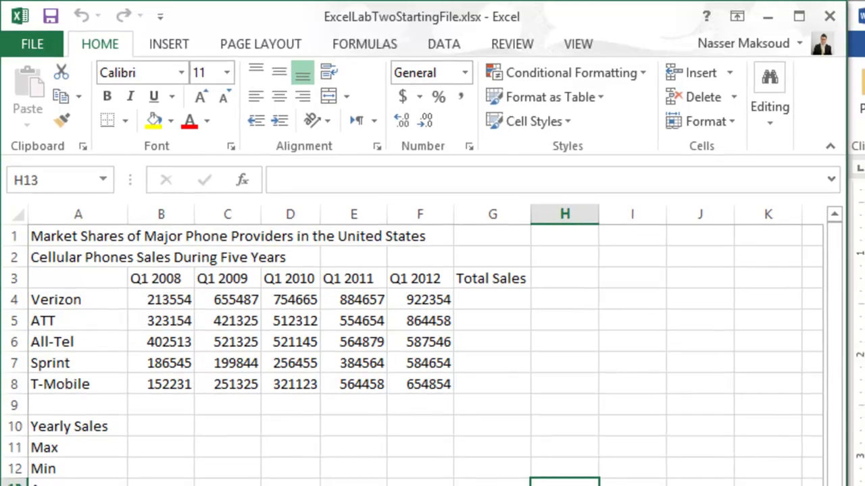
{"action": "key", "text": "alt+Tab"}
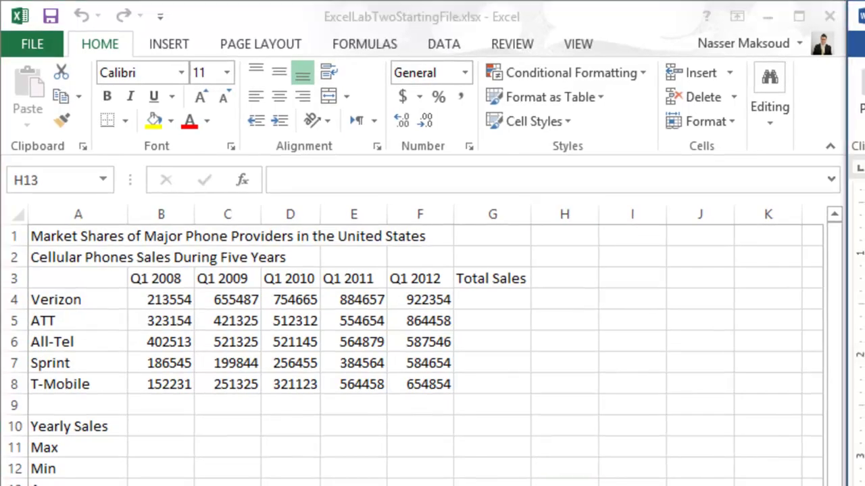
{"action": "scroll", "coordinate": [860, 325], "scroll_direction": "down", "scroll_amount": 10}
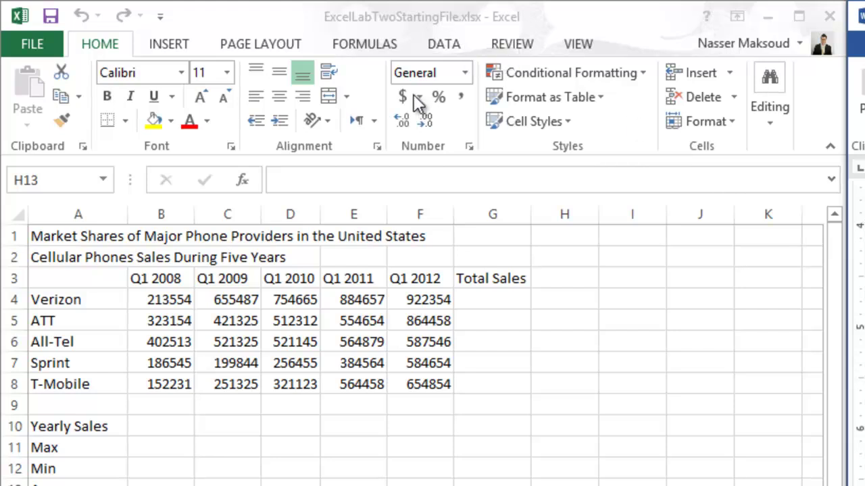
- Save the starting workbook under the name ExcelLabTwo.xlsx in the MSExcelLabs folder
{"action": "left_click", "coordinate": [29, 44]}
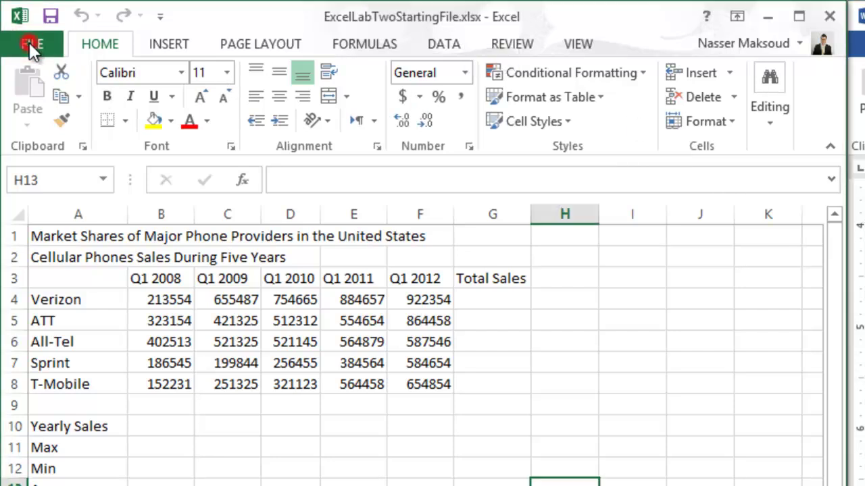
{"action": "left_click", "coordinate": [61, 254]}
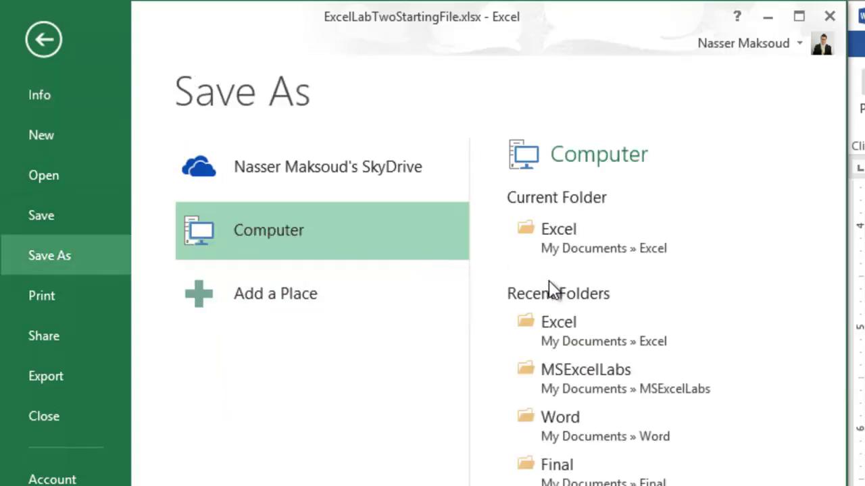
{"action": "left_click", "coordinate": [586, 363]}
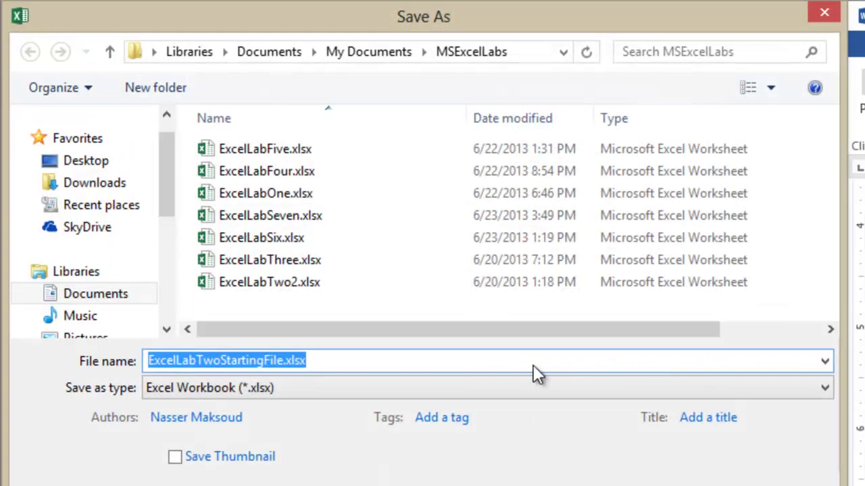
{"action": "left_click", "coordinate": [290, 358]}
{"action": "key", "text": "BackSpace"}
{"action": "key", "text": "BackSpace"}
{"action": "key", "text": "BackSpace"}
{"action": "key", "text": "BackSpace"}
{"action": "key", "text": "BackSpace"}
{"action": "key", "text": "BackSpace"}
{"action": "key", "text": "BackSpace"}
{"action": "key", "text": "BackSpace"}
{"action": "key", "text": "BackSpace"}
{"action": "key", "text": "BackSpace"}
{"action": "key", "text": "BackSpace"}
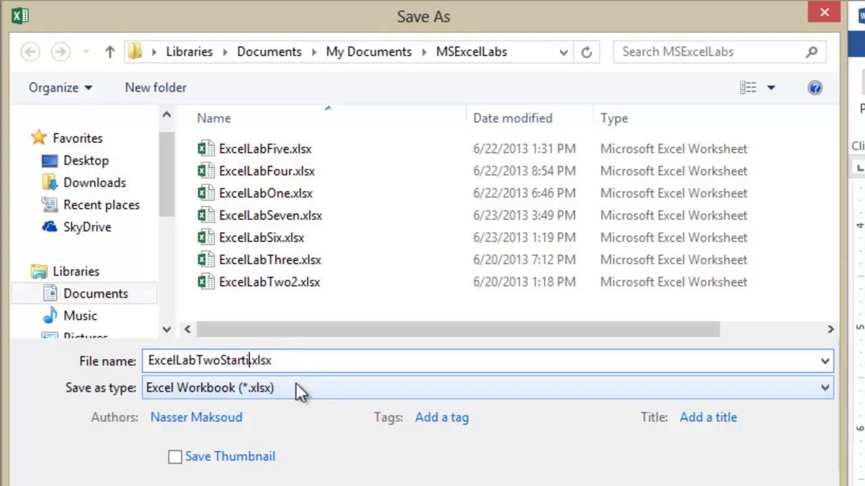
{"action": "key", "text": "BackSpace"}
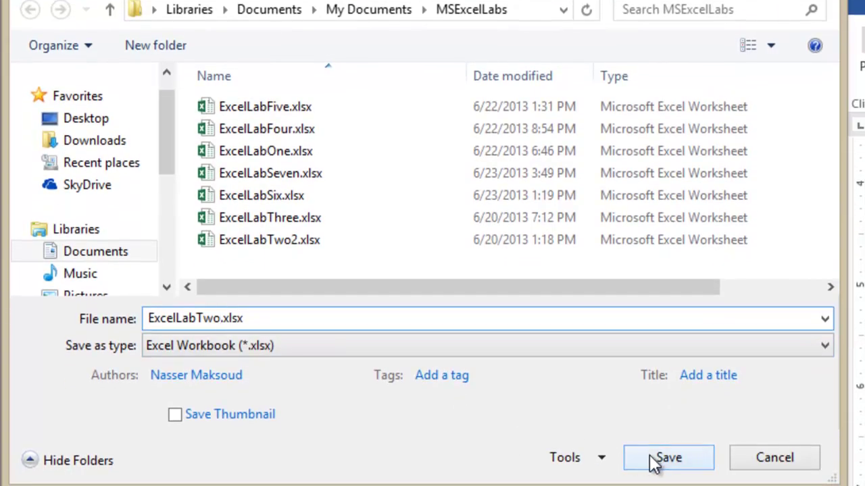
{"action": "left_click", "coordinate": [654, 462]}
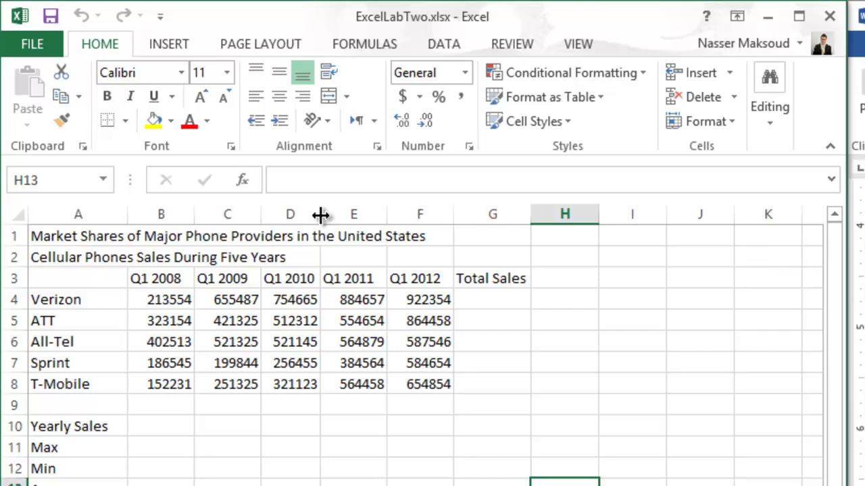
- Merge and center the title in row 1 across A1:G1 and make it bold
{"action": "left_click_drag", "start_coordinate": [71, 239], "coordinate": [511, 243]}
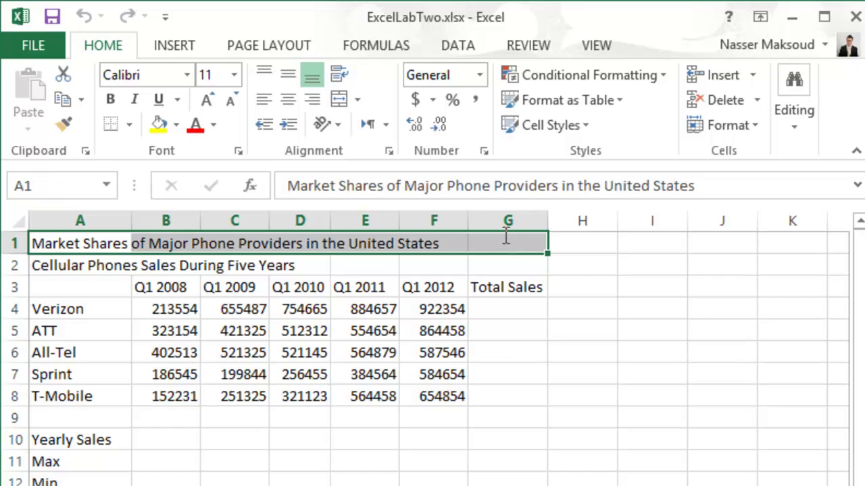
{"action": "left_click", "coordinate": [341, 100]}
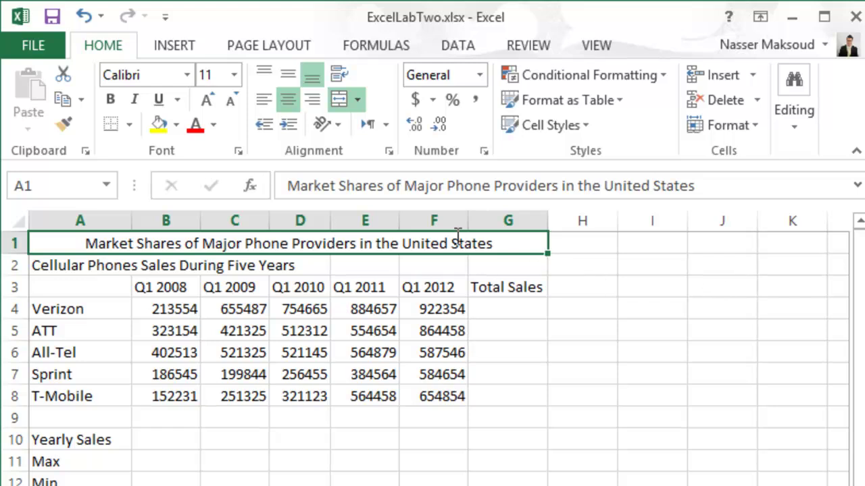
{"action": "left_click", "coordinate": [109, 101]}
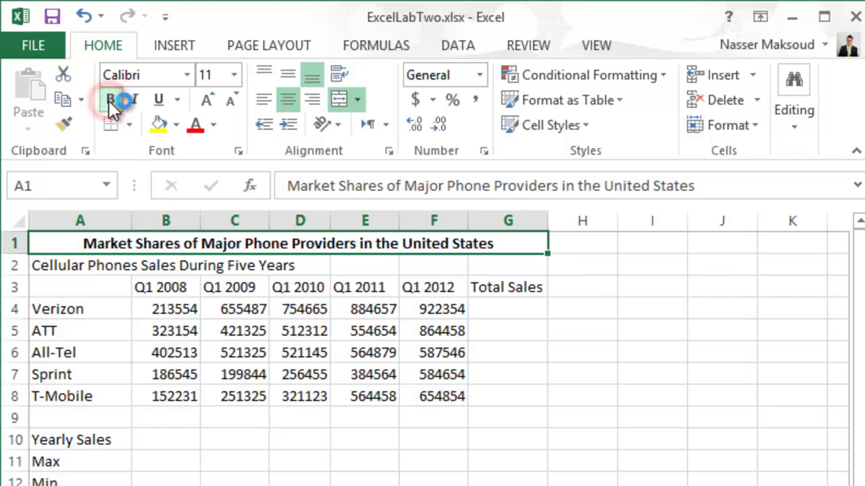
- Set the font of the title in row 1 to Cambria, size 14
{"action": "left_click", "coordinate": [146, 76]}
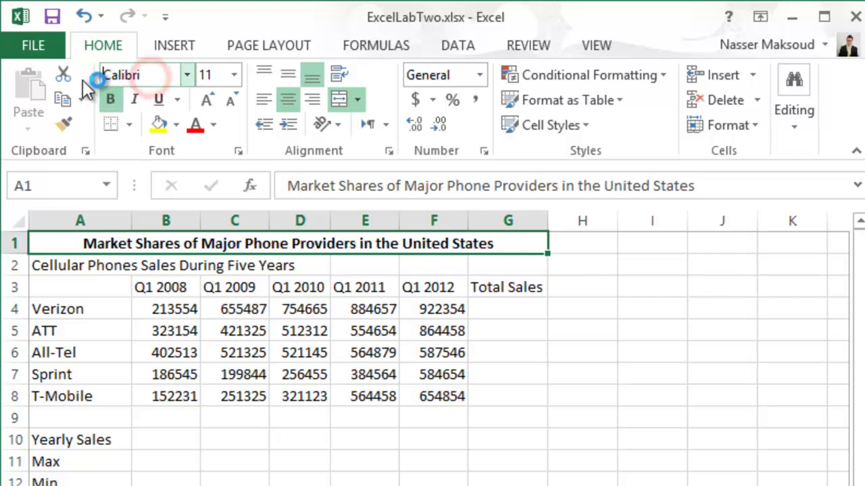
{"action": "left_click_drag", "start_coordinate": [143, 75], "coordinate": [100, 75]}
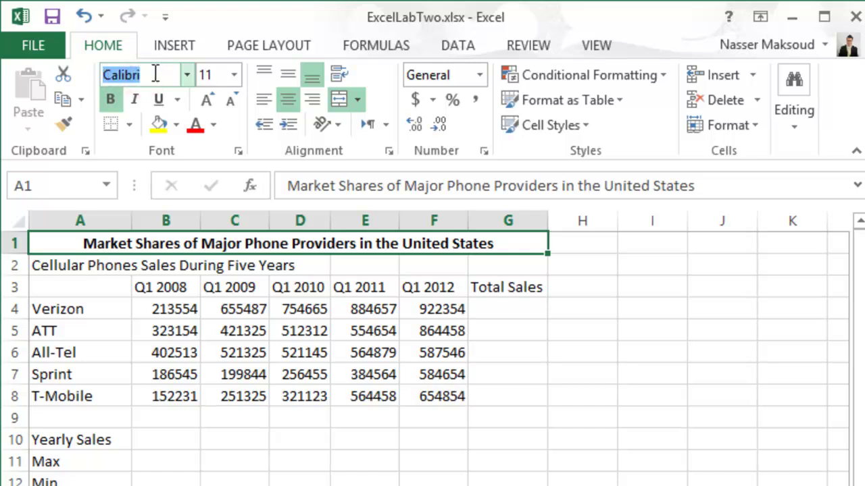
{"action": "type", "text": "Cam"}
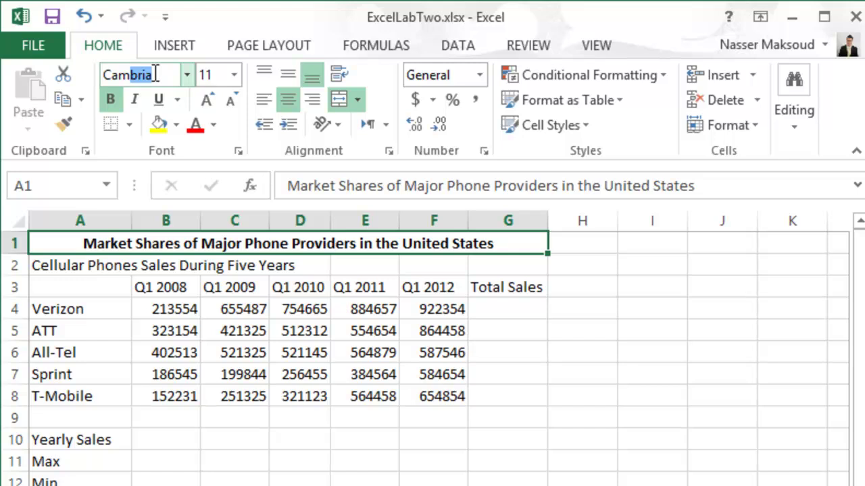
{"action": "key", "text": "Return"}
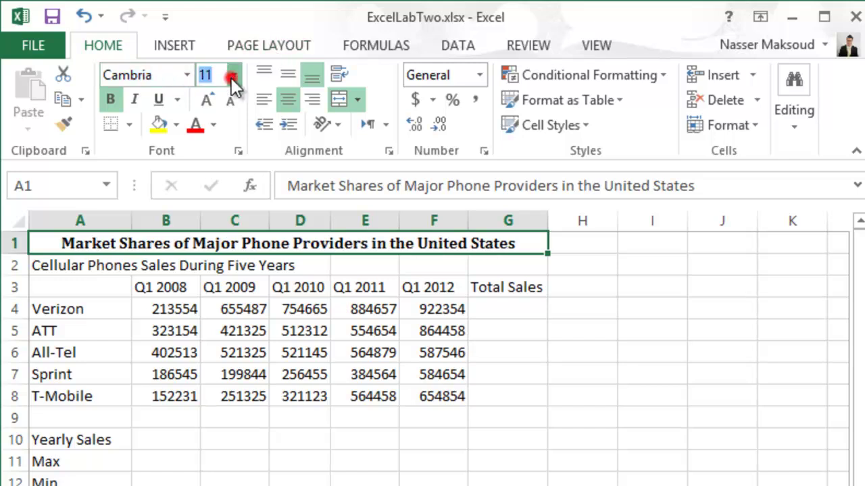
{"action": "left_click", "coordinate": [231, 78]}
{"action": "left_click", "coordinate": [215, 169]}
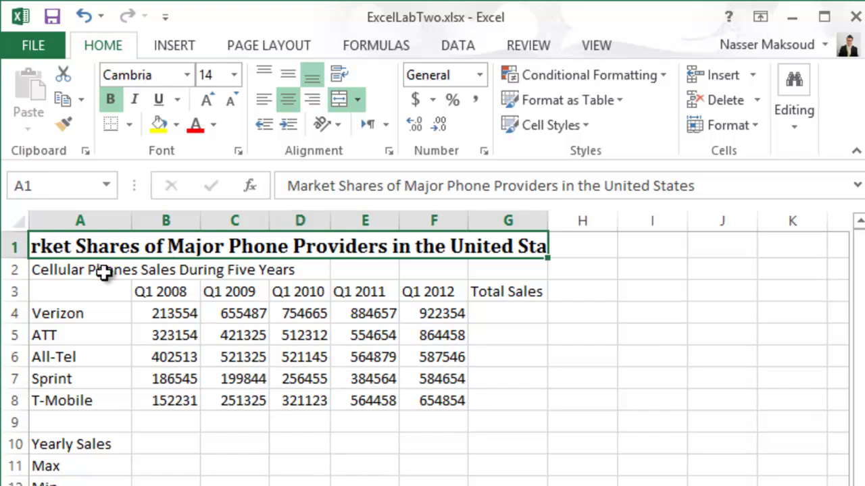
- Merge and center the subtitle across A2:G2 and format it in bold Times New Roman
{"action": "left_click_drag", "start_coordinate": [83, 273], "coordinate": [513, 260]}
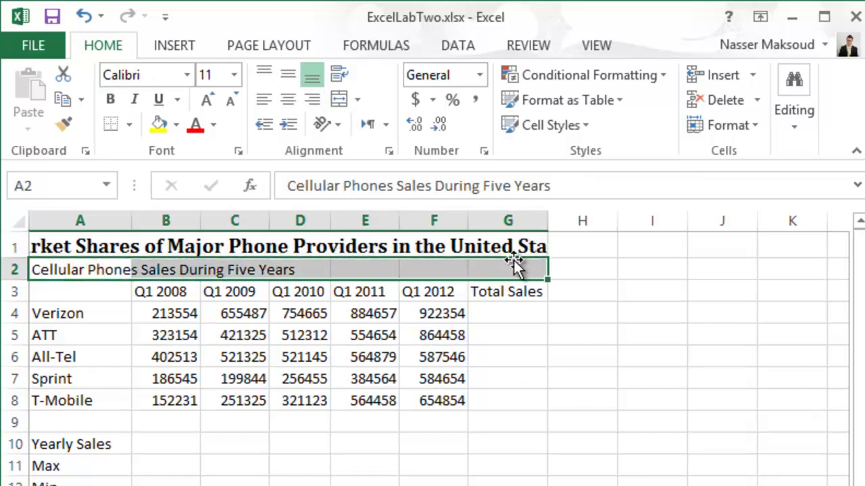
{"action": "left_click", "coordinate": [338, 99]}
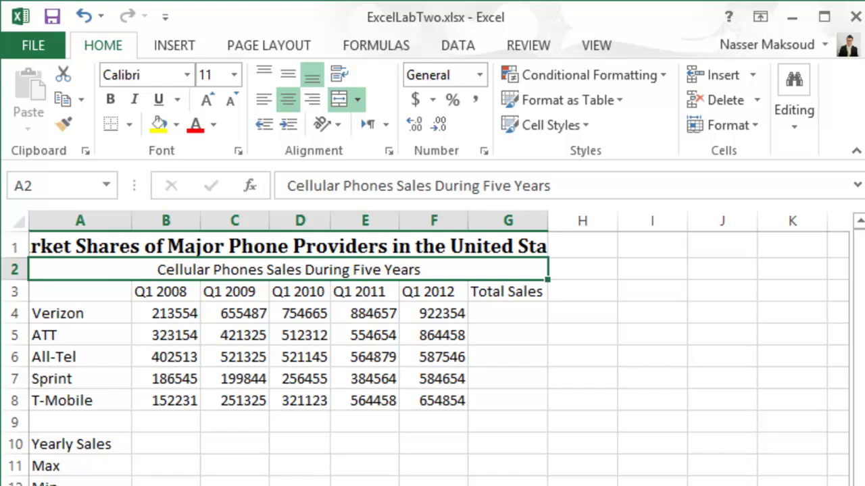
{"action": "left_click", "coordinate": [108, 100]}
{"action": "left_click", "coordinate": [159, 71]}
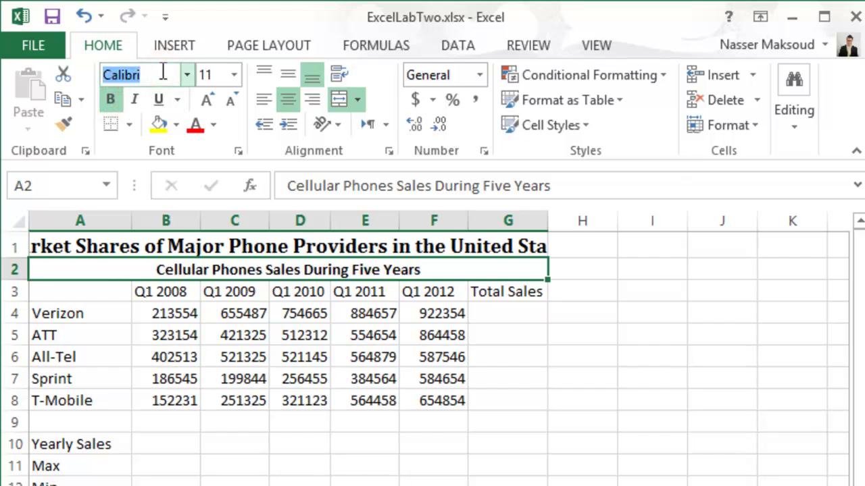
{"action": "type", "text": "times"}
{"action": "key", "text": "Return"}
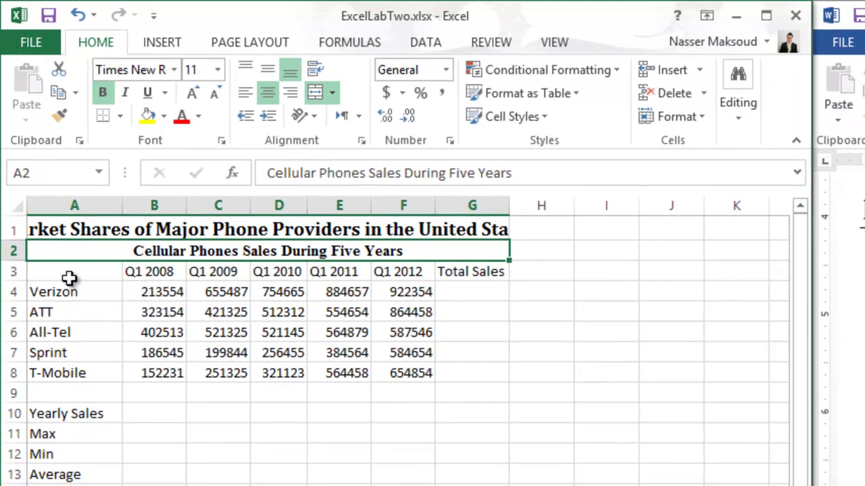
- Bold the row labels in A3:A13 and the column headings in B3:G3
{"action": "left_click_drag", "start_coordinate": [70, 279], "coordinate": [81, 474]}
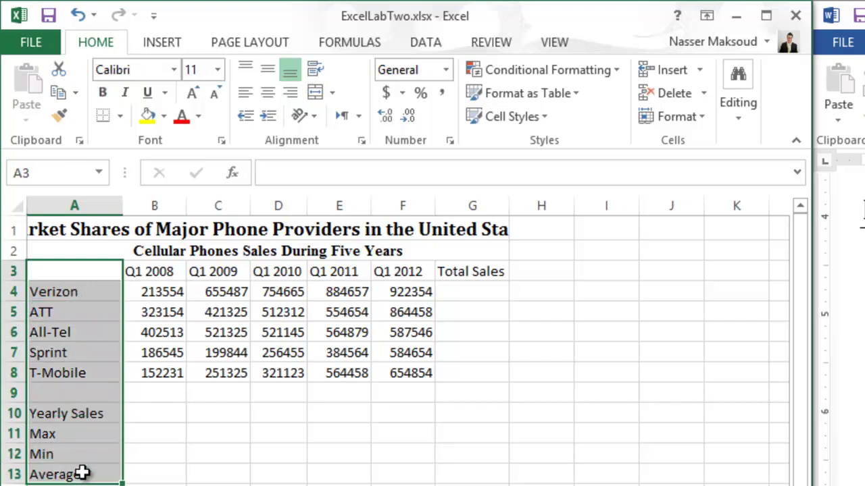
{"action": "left_click", "coordinate": [102, 94]}
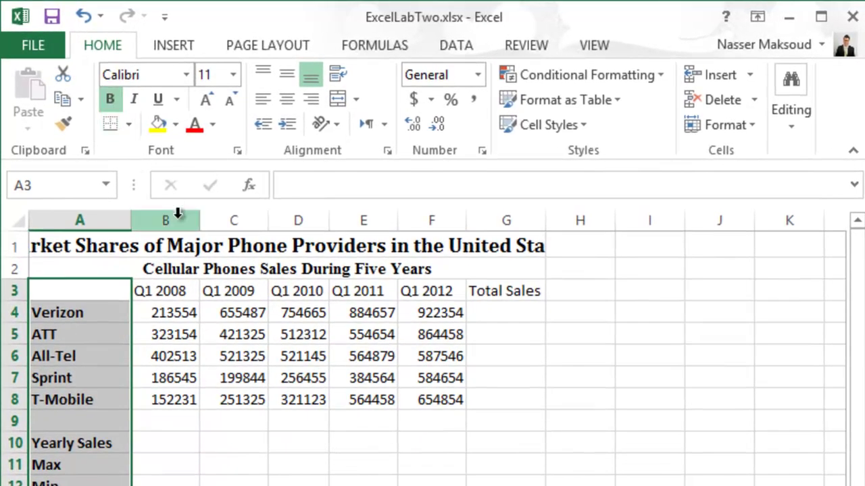
{"action": "left_click_drag", "start_coordinate": [159, 292], "coordinate": [508, 289]}
{"action": "left_click", "coordinate": [117, 99]}
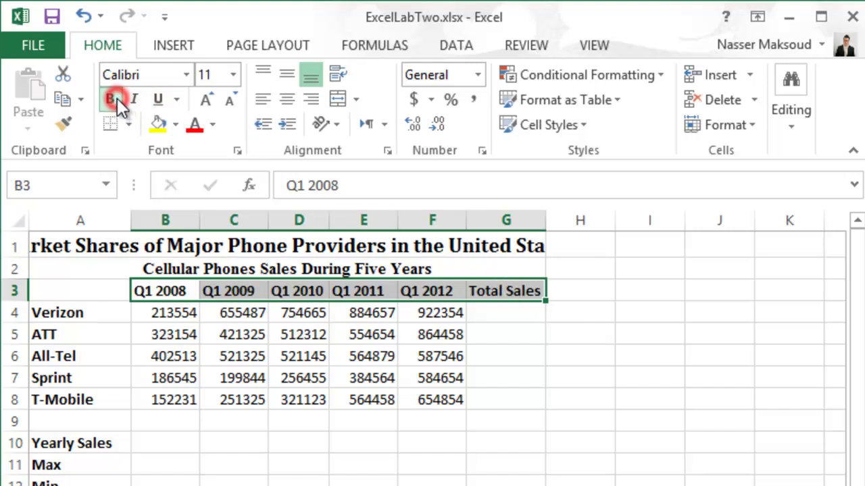
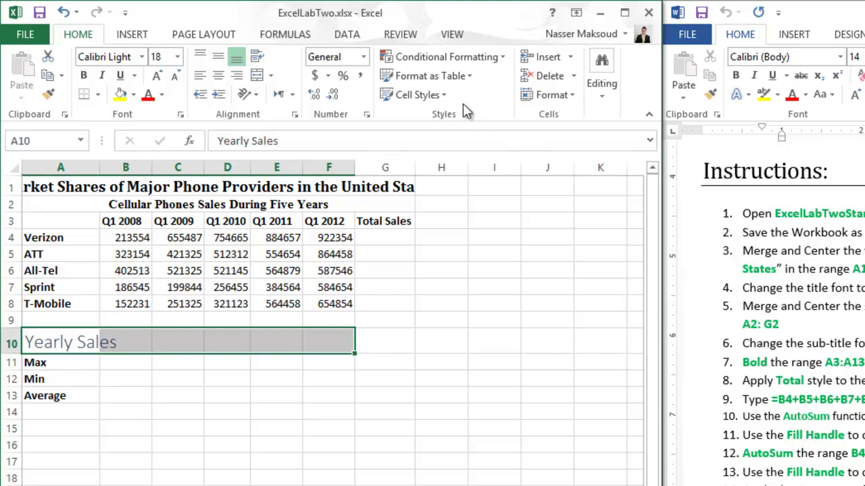
- Apply the Total cell style to the Yearly Sales row, A10:F10
{"action": "left_click", "coordinate": [439, 94]}
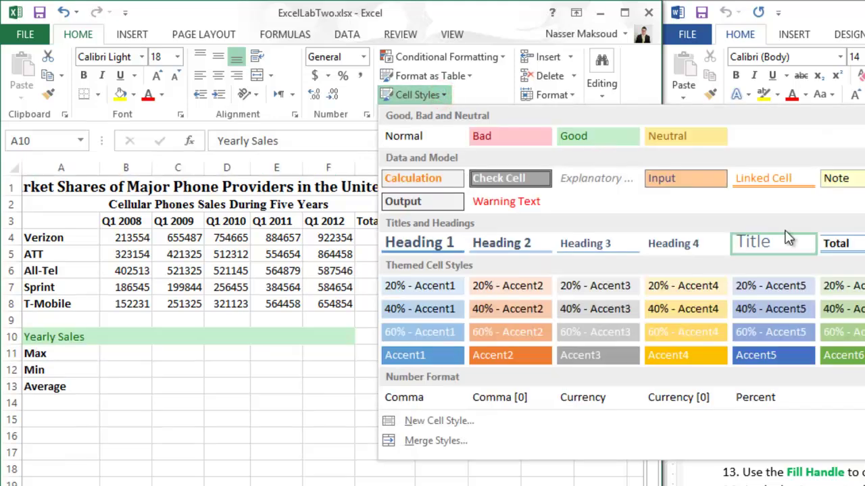
{"action": "left_click", "coordinate": [827, 242]}
{"action": "left_click", "coordinate": [430, 404]}
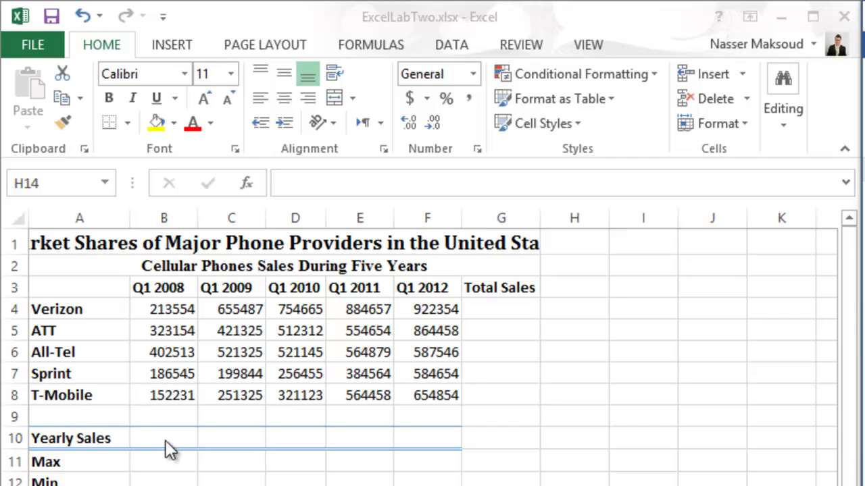
- Enter the formula =B4+B5+B6+B7+B8 in B10 for the Q1 2008 yearly sales and check it
{"action": "left_click_drag", "start_coordinate": [164, 440], "coordinate": [165, 439]}
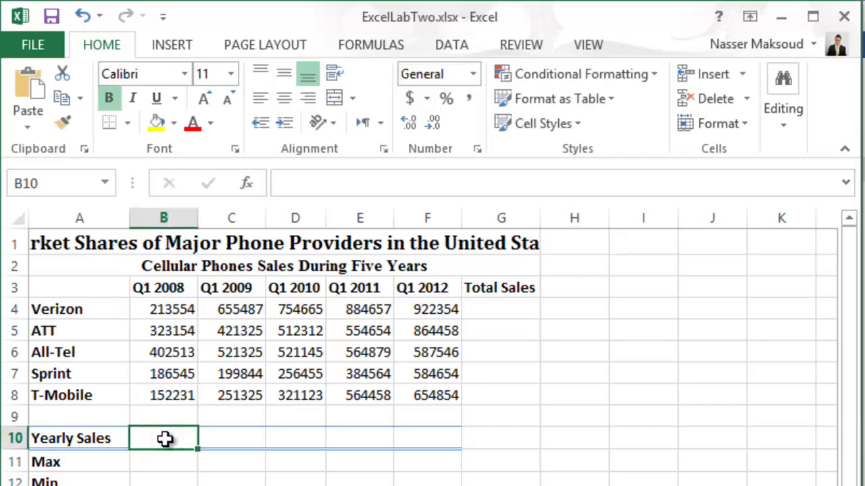
{"action": "type", "text": "="}
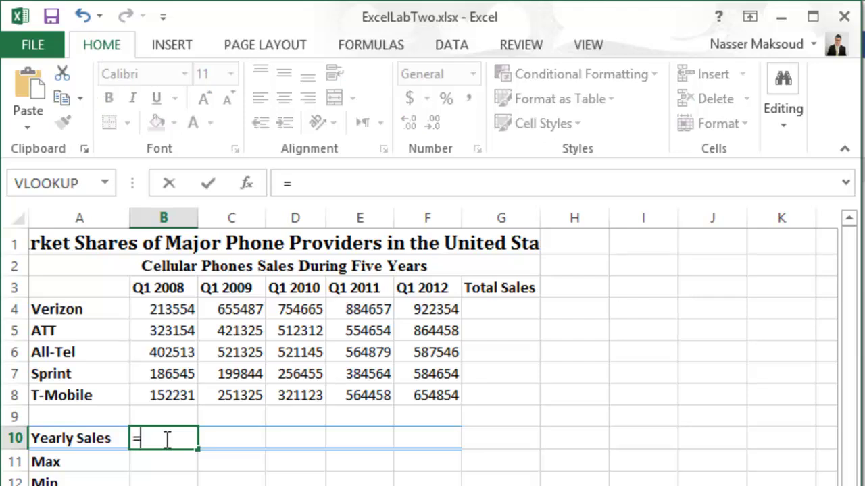
{"action": "type", "text": "B4"}
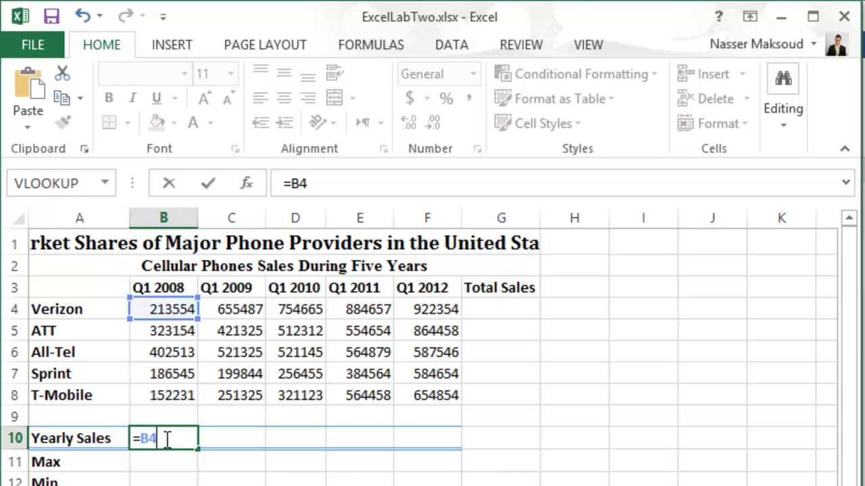
{"action": "type", "text": "+B"}
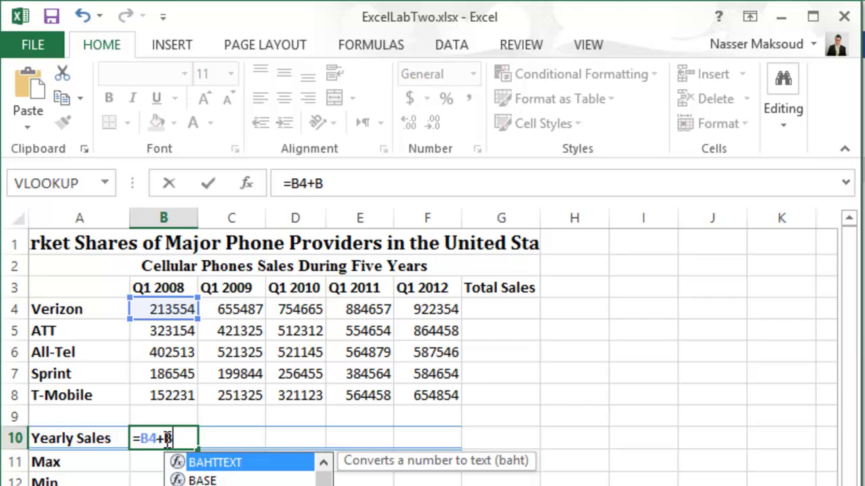
{"action": "type", "text": "5+"}
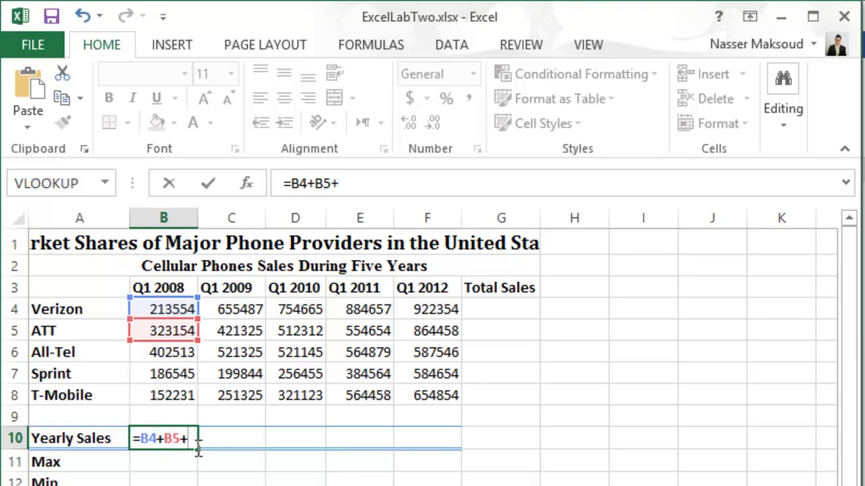
{"action": "left_click", "coordinate": [163, 354]}
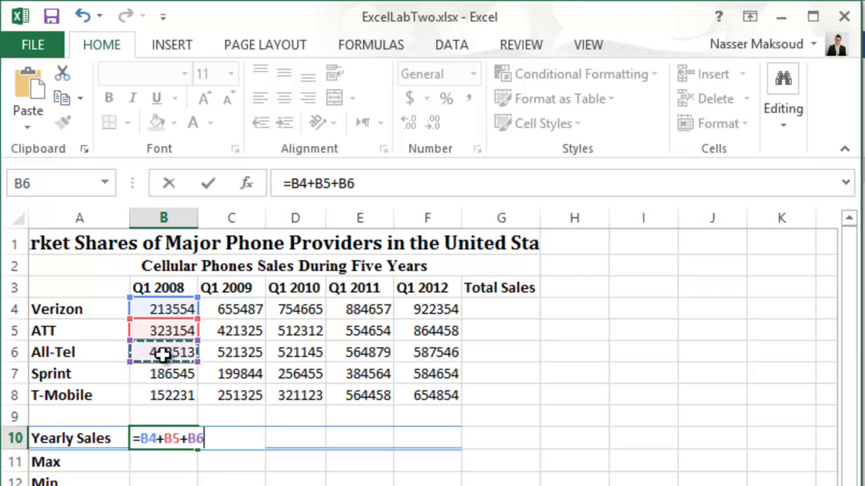
{"action": "type", "text": "+"}
{"action": "left_click", "coordinate": [165, 373]}
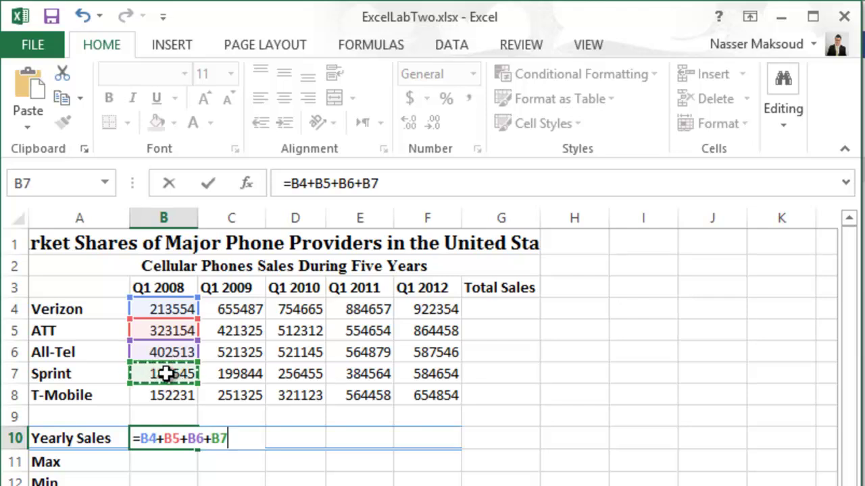
{"action": "type", "text": "+"}
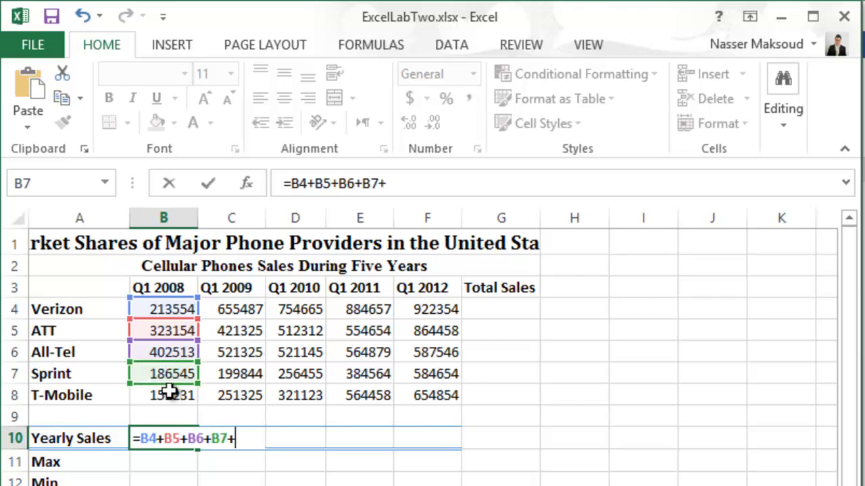
{"action": "left_click", "coordinate": [169, 393]}
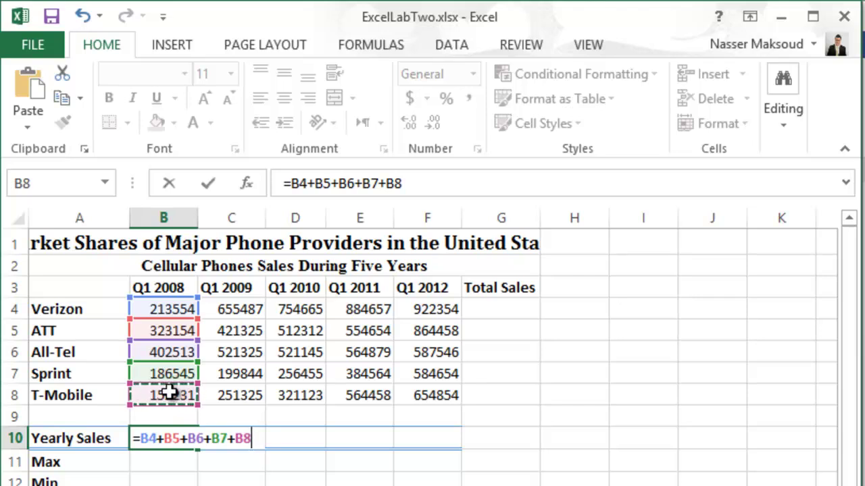
{"action": "key", "text": "Return"}
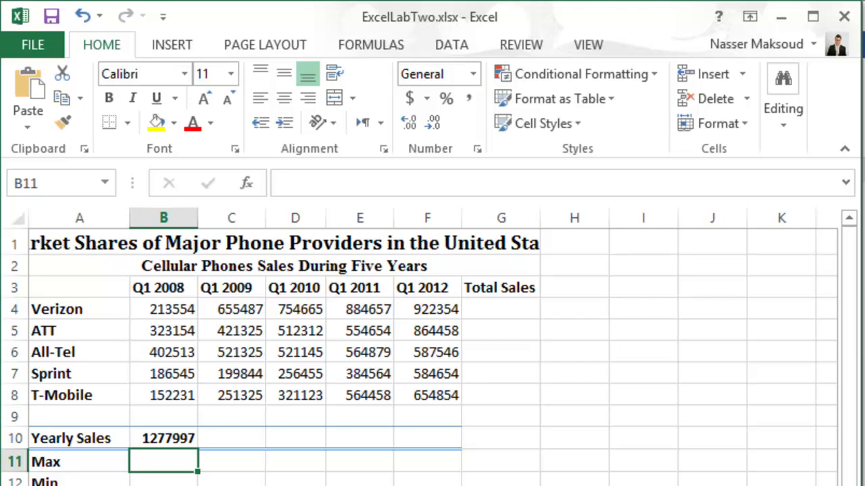
{"action": "left_click", "coordinate": [233, 438]}
{"action": "left_click", "coordinate": [165, 437]}
{"action": "left_click", "coordinate": [161, 437]}
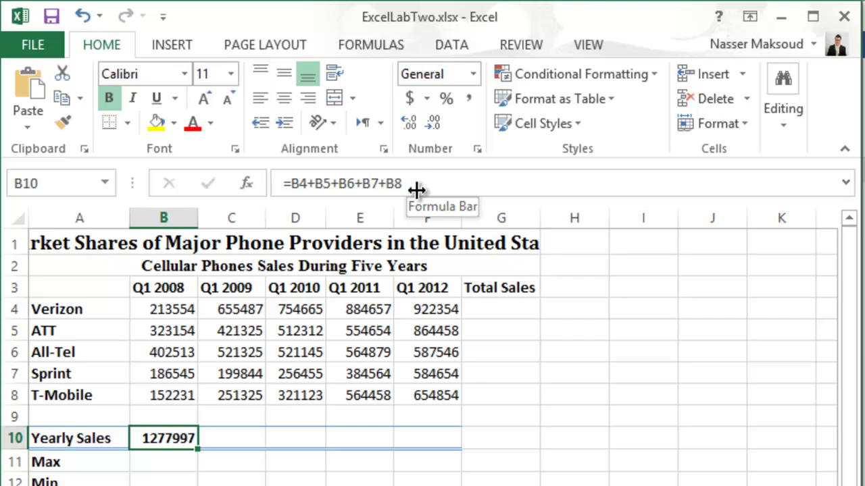
- Total the Q1 2009 sales in C10 using AutoSum on the range C4:C8
{"action": "left_click", "coordinate": [231, 442]}
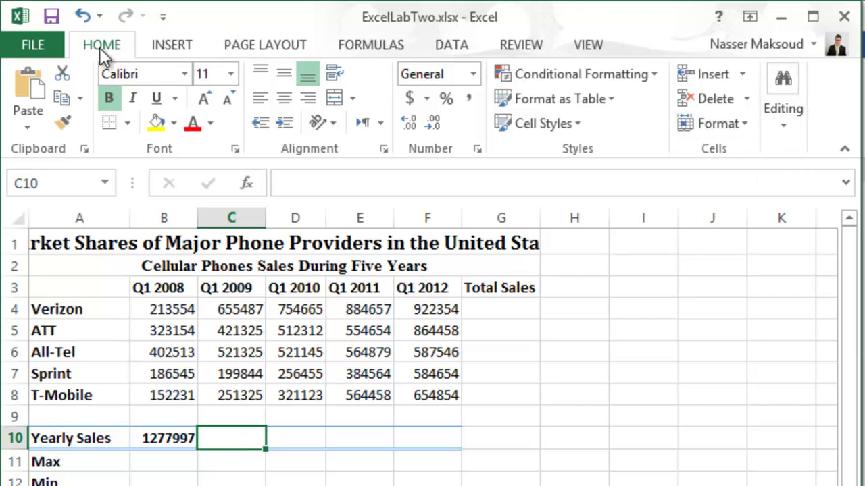
{"action": "left_click", "coordinate": [783, 116]}
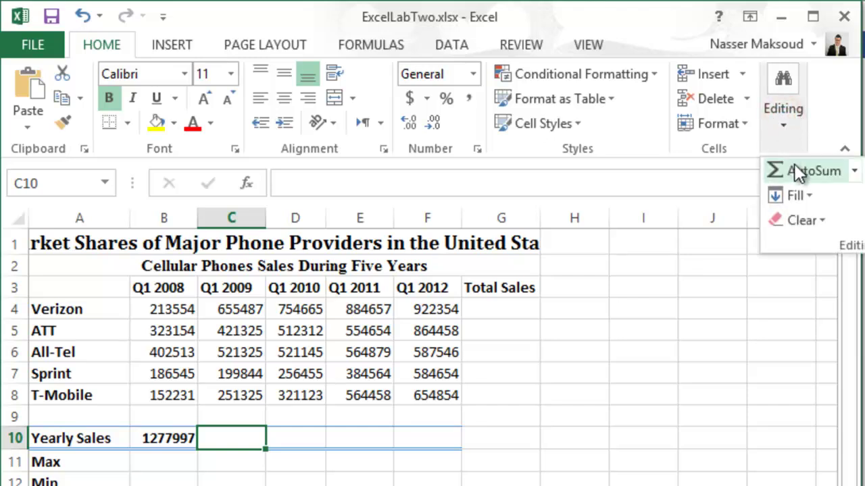
{"action": "left_click", "coordinate": [797, 170]}
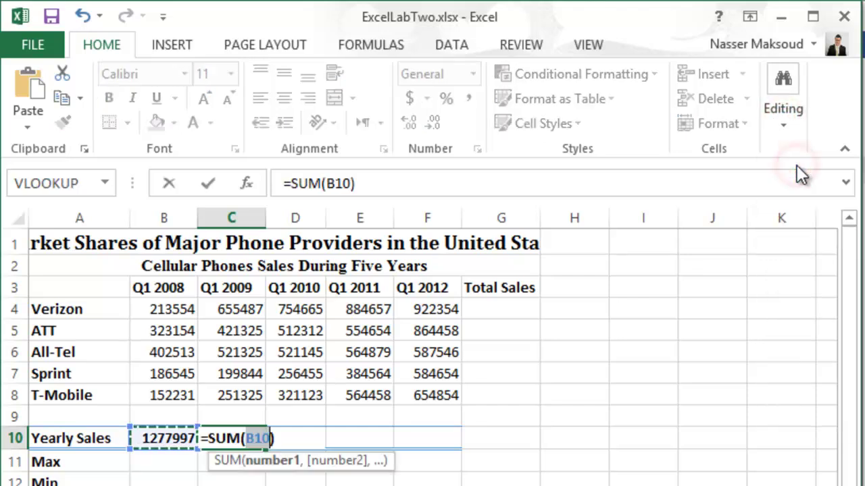
{"action": "left_click_drag", "start_coordinate": [233, 308], "coordinate": [242, 387]}
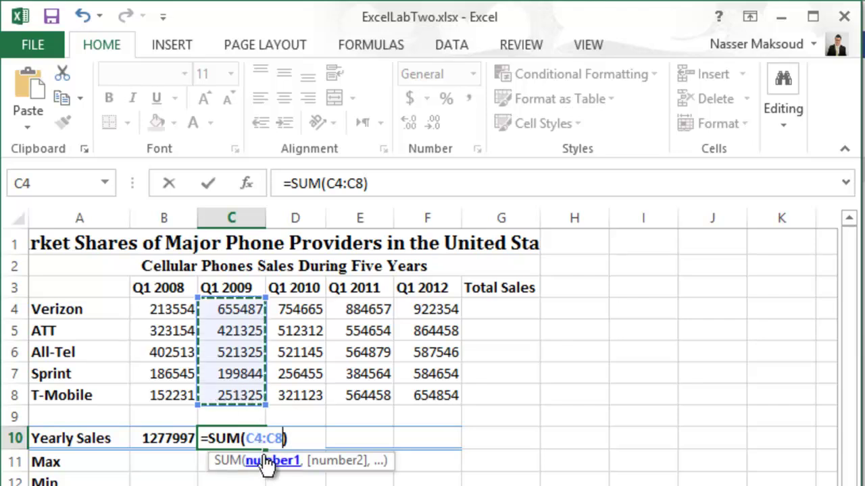
{"action": "key", "text": "Return"}
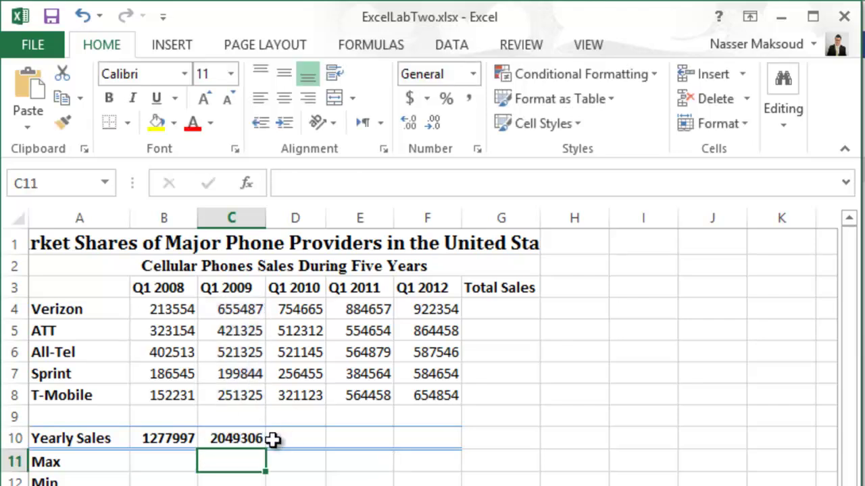
- Copy the SUM formula from C10 across D10:F10 with the fill handle
{"action": "left_click", "coordinate": [813, 18]}
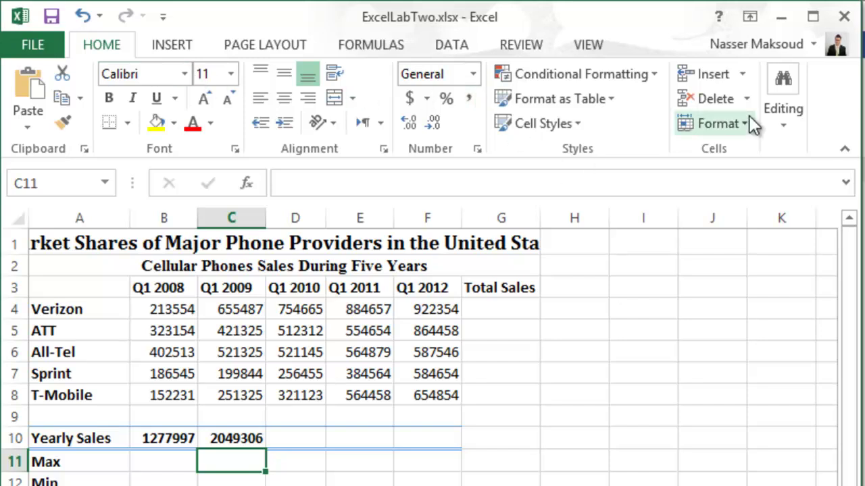
{"action": "left_click", "coordinate": [783, 128]}
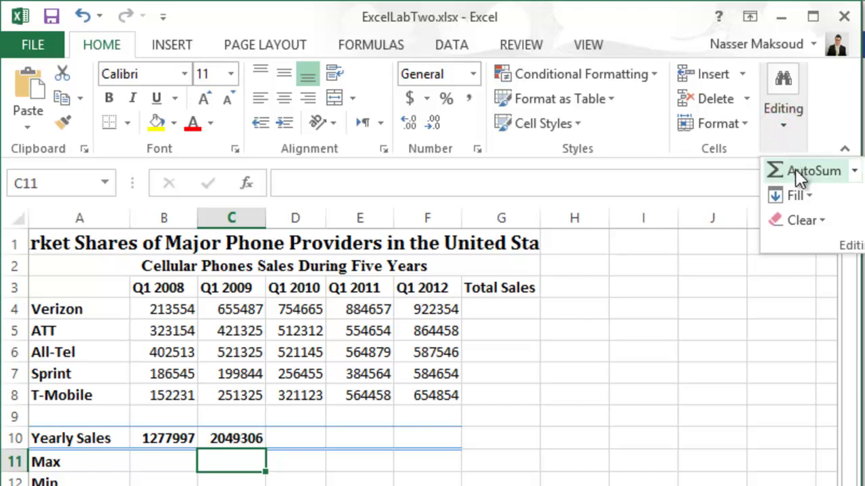
{"action": "left_click", "coordinate": [284, 438]}
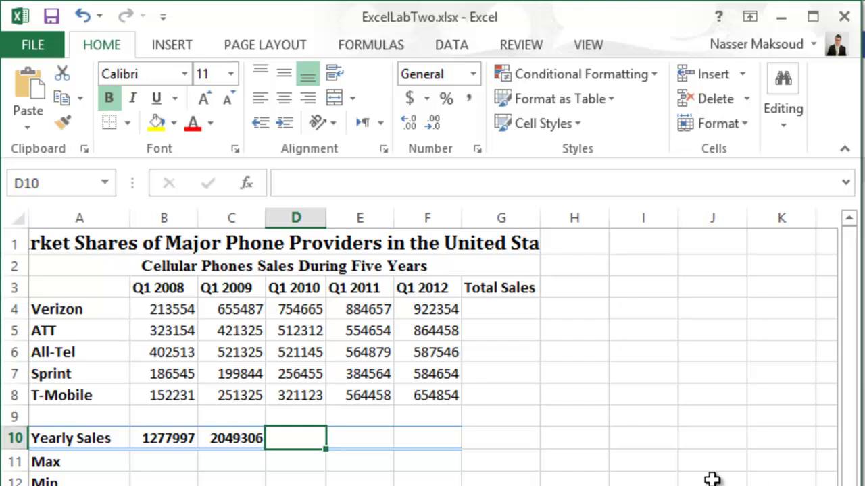
{"action": "left_click", "coordinate": [249, 439]}
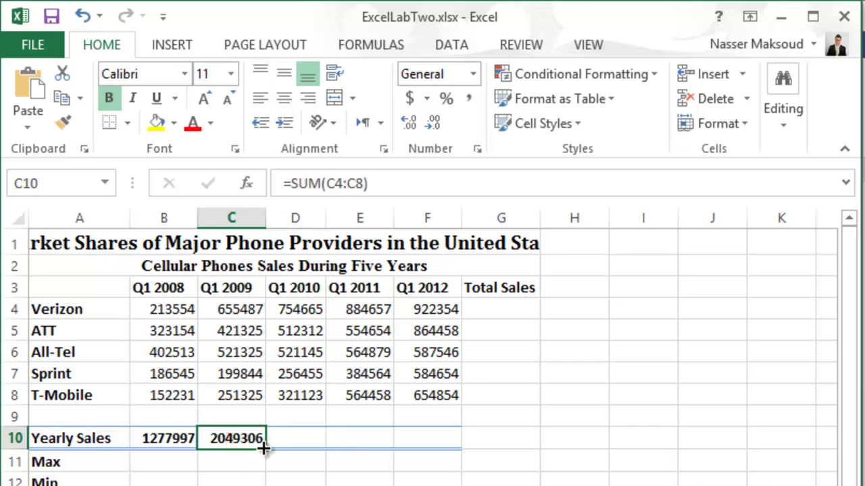
{"action": "left_click_drag", "start_coordinate": [264, 447], "coordinate": [435, 452]}
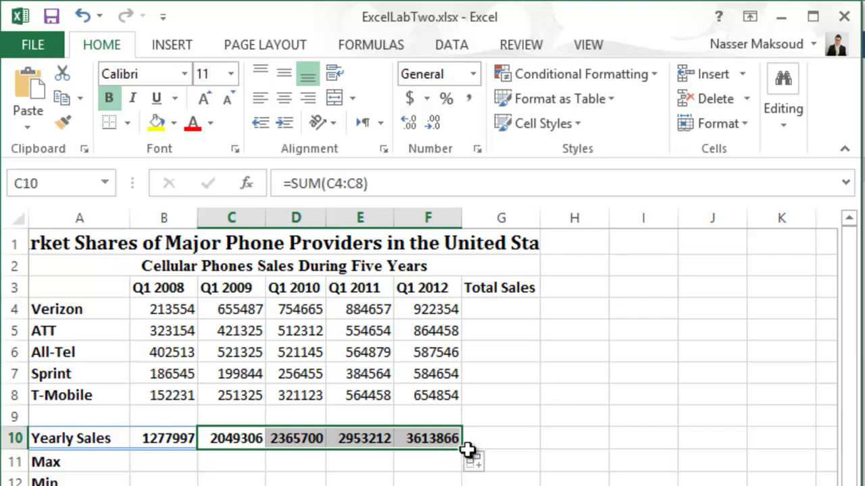
- Examine the Yearly Sales formulas in C10:F10 to compare how the copied cell references adjust for each column
{"action": "left_click", "coordinate": [297, 440]}
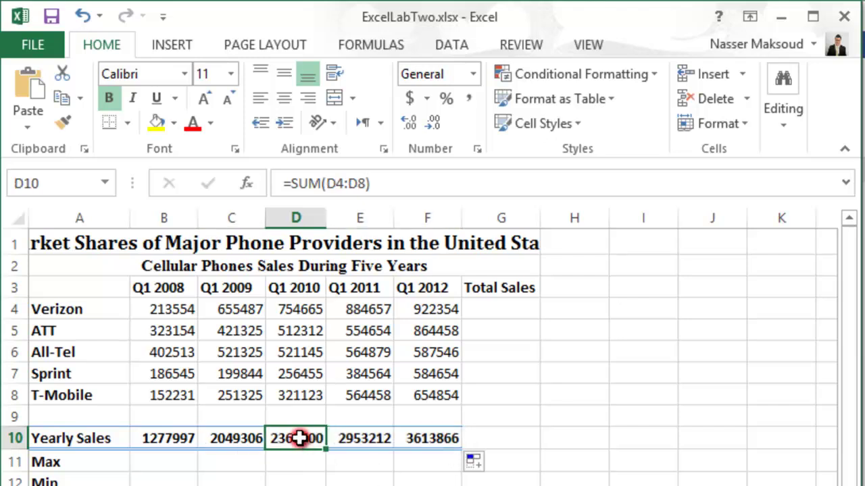
{"action": "left_click", "coordinate": [215, 444]}
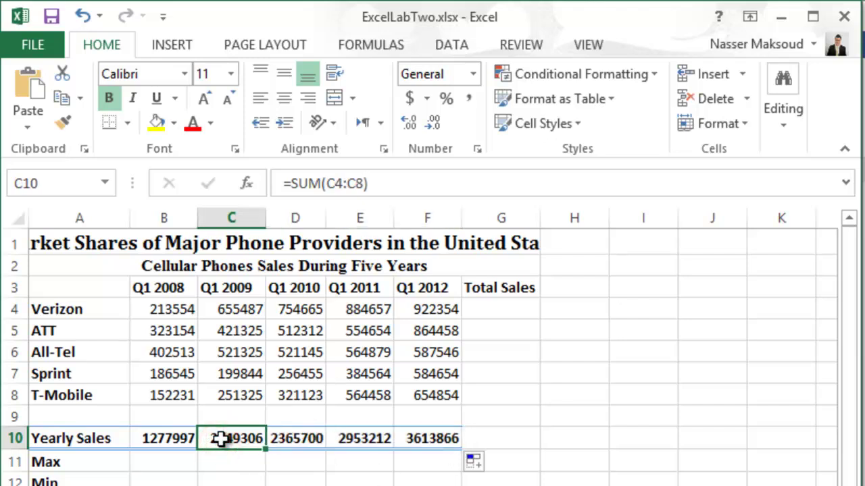
{"action": "left_click", "coordinate": [297, 442]}
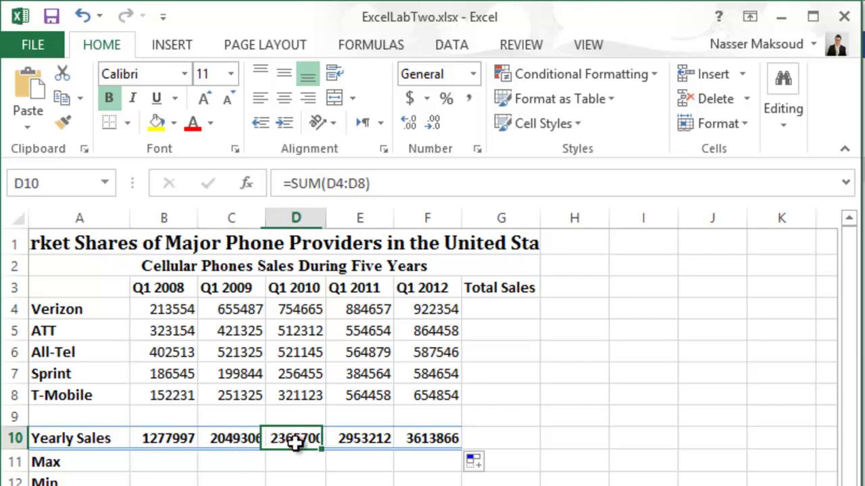
{"action": "left_click", "coordinate": [348, 441]}
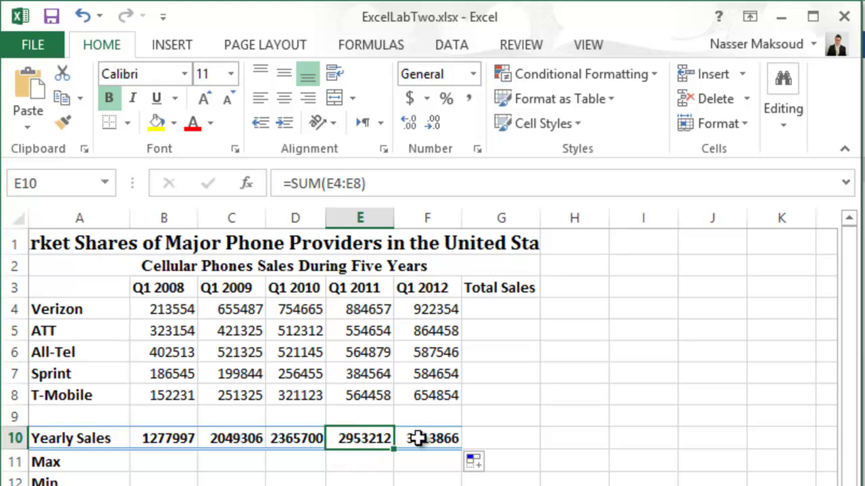
{"action": "left_click", "coordinate": [416, 439]}
{"action": "left_click", "coordinate": [345, 438]}
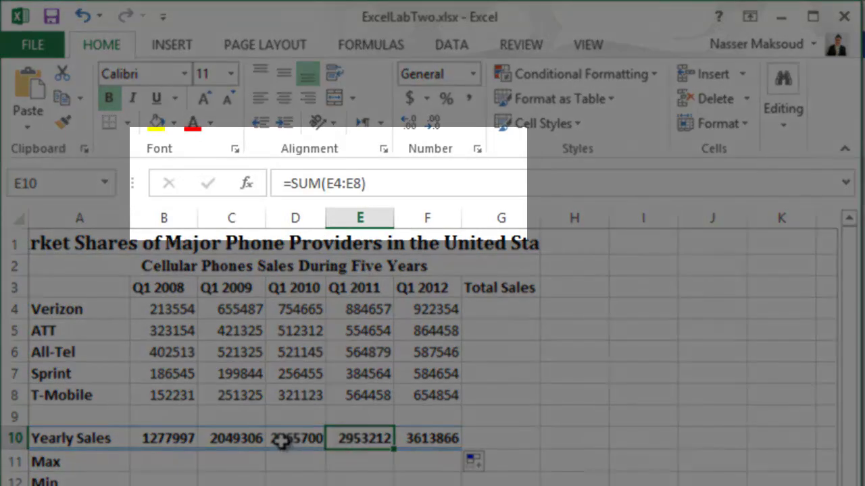
{"action": "left_click", "coordinate": [284, 438]}
{"action": "left_click", "coordinate": [365, 438]}
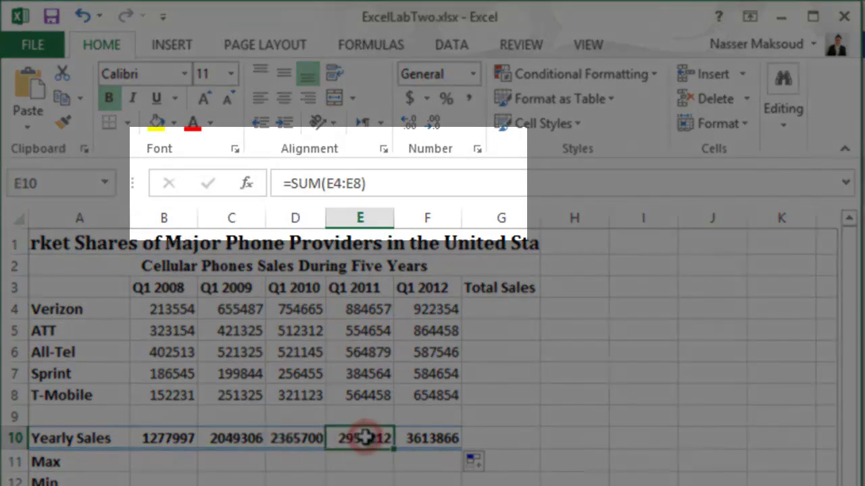
{"action": "left_click", "coordinate": [413, 439]}
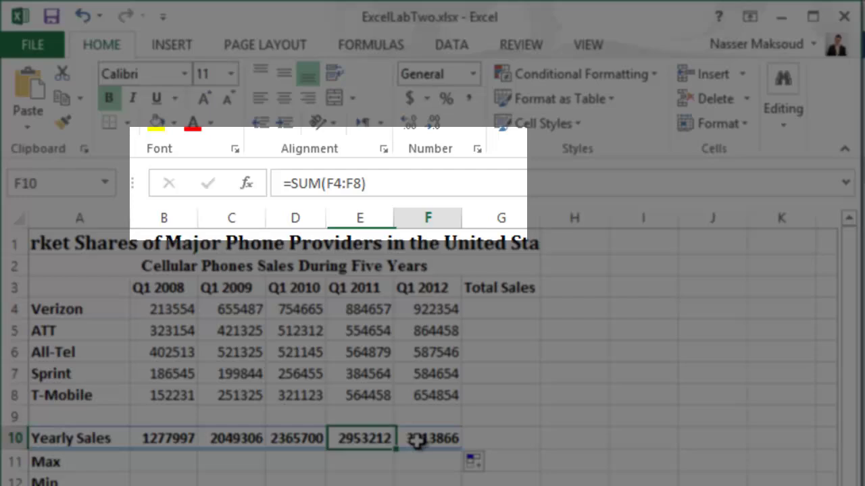
{"action": "left_click", "coordinate": [347, 440]}
{"action": "left_click", "coordinate": [315, 441]}
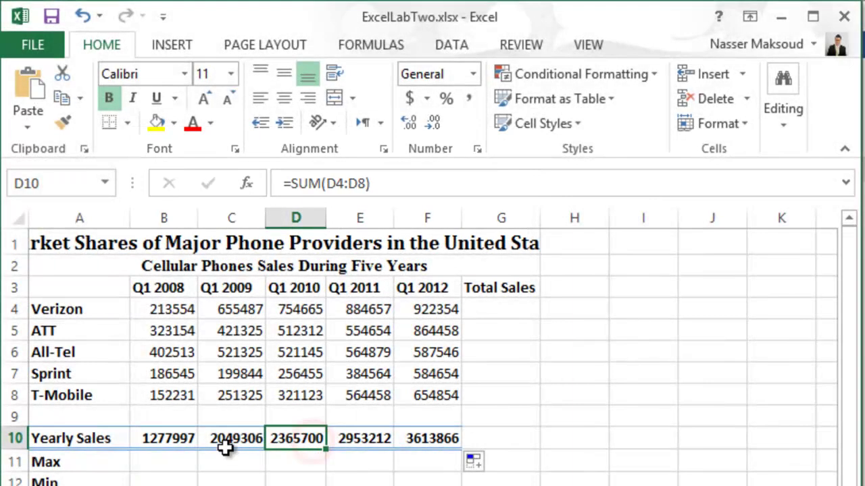
{"action": "left_click", "coordinate": [228, 439]}
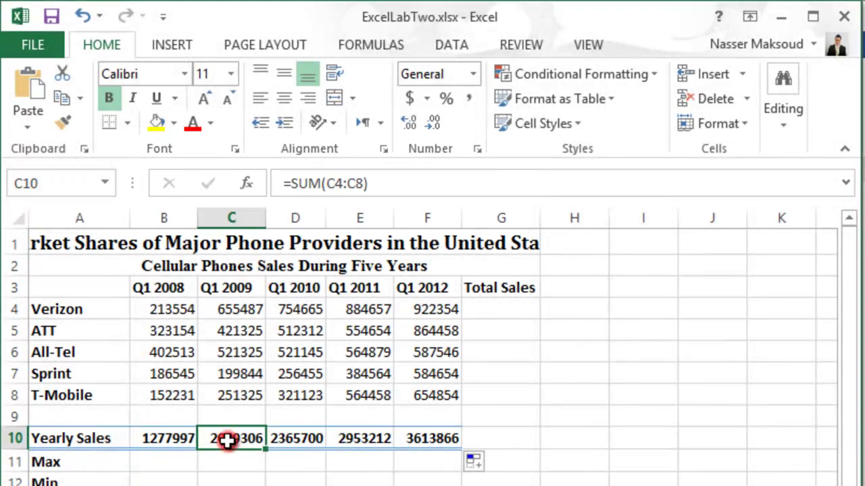
{"action": "left_click", "coordinate": [287, 440]}
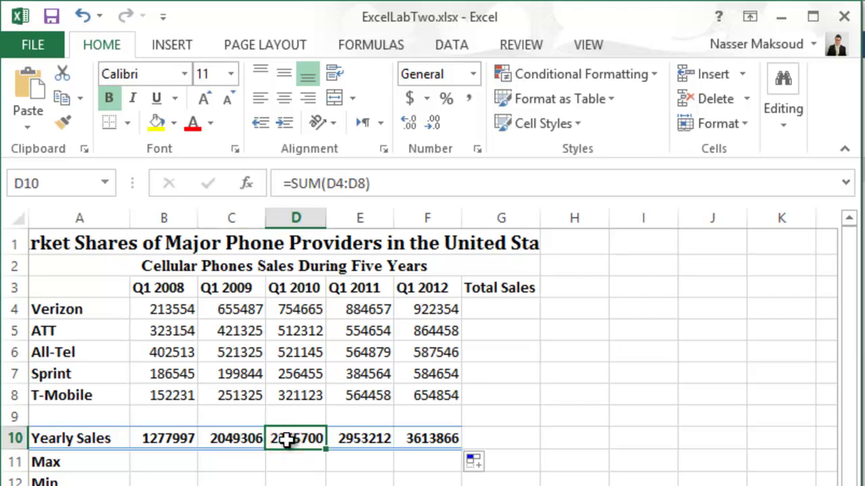
{"action": "left_click", "coordinate": [224, 441]}
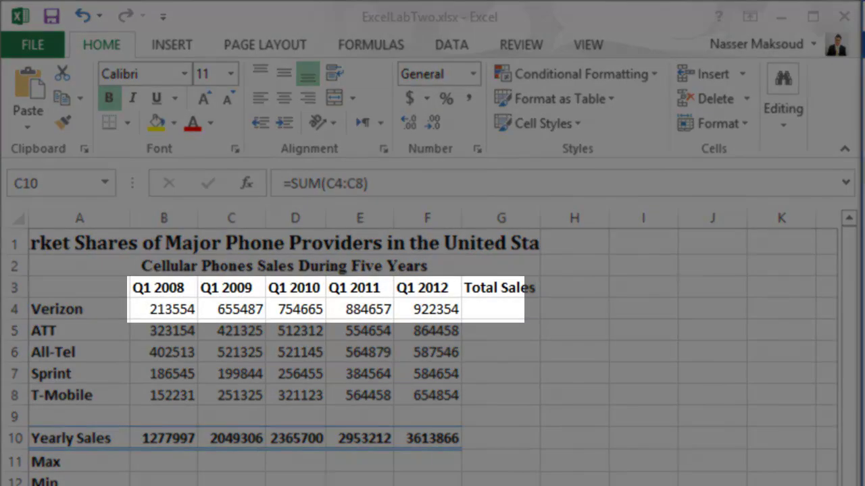
{"action": "key", "text": "F2"}
{"action": "key", "text": "Home"}
{"action": "type", "text": "="}
{"action": "left_click", "coordinate": [487, 308]}
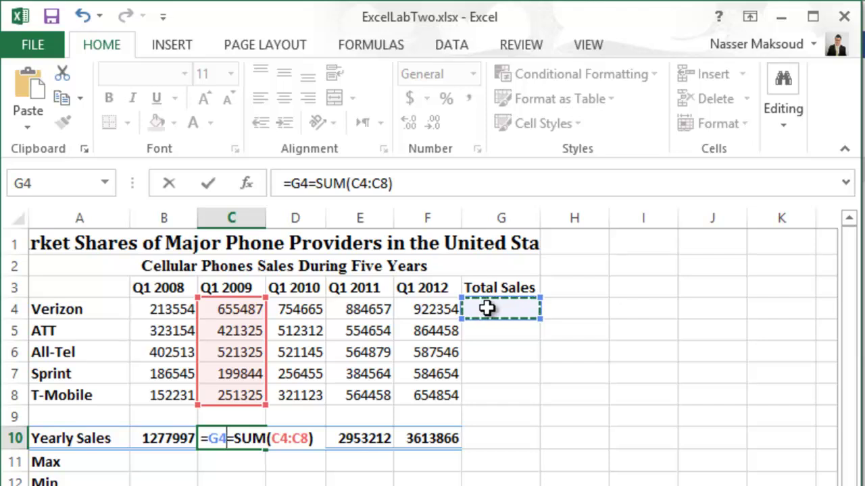
{"action": "key", "text": "Escape"}
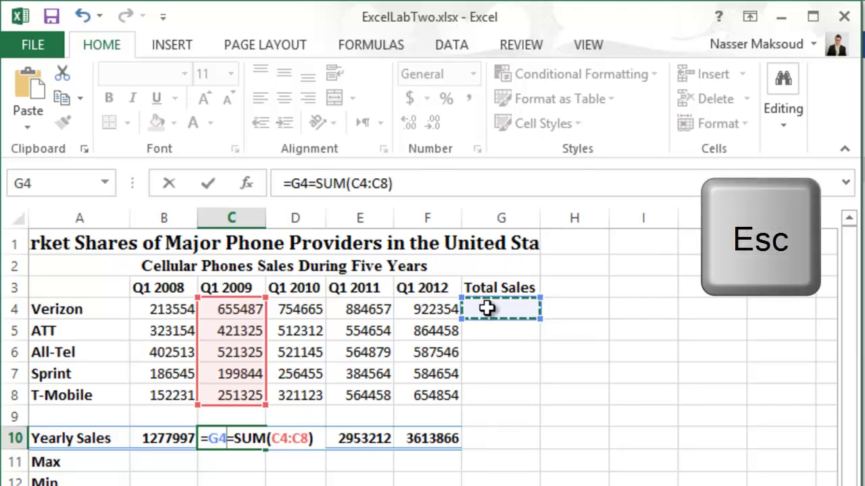
{"action": "key", "text": "Escape"}
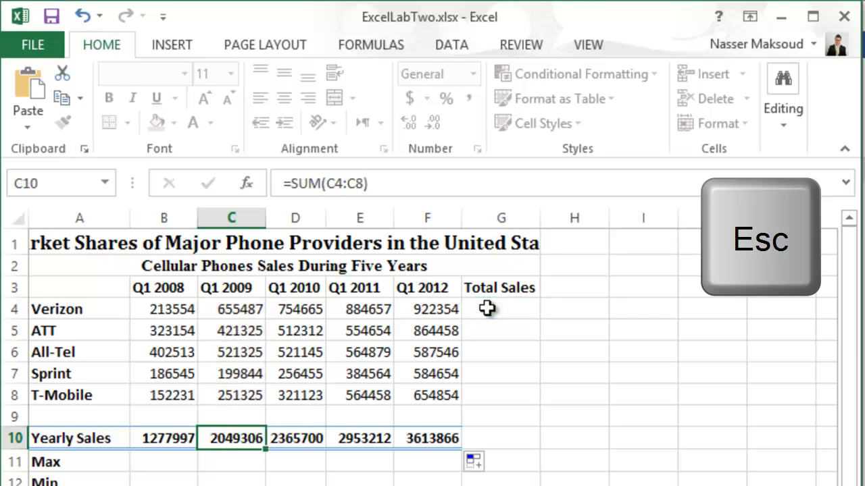
{"action": "left_click", "coordinate": [487, 308]}
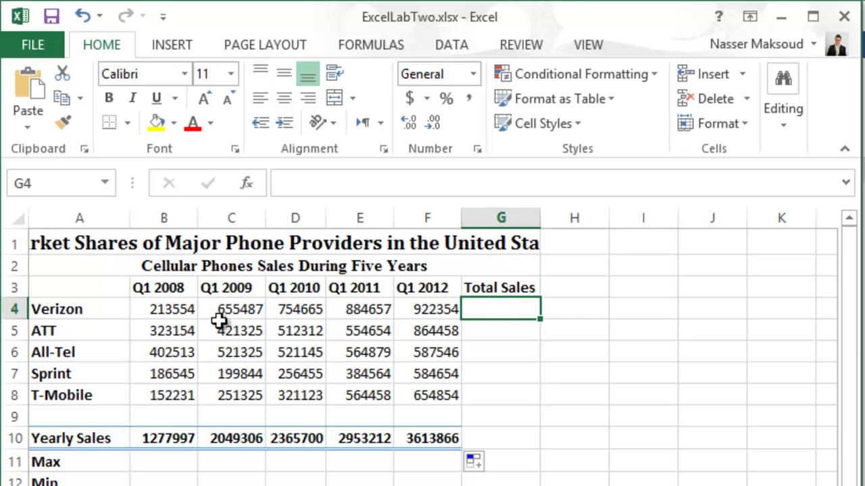
{"action": "left_click", "coordinate": [174, 309]}
{"action": "left_click_drag", "start_coordinate": [191, 309], "coordinate": [441, 308]}
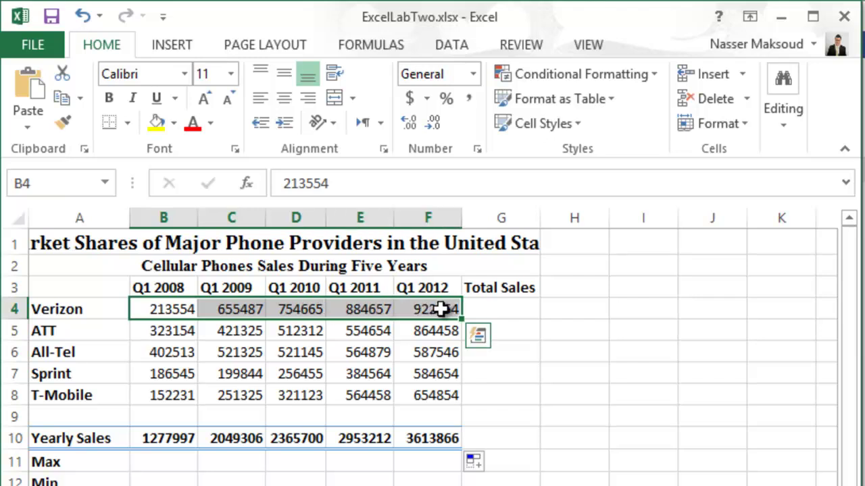
{"action": "left_click", "coordinate": [174, 338]}
{"action": "left_click_drag", "start_coordinate": [170, 306], "coordinate": [274, 305]}
{"action": "left_click", "coordinate": [479, 312]}
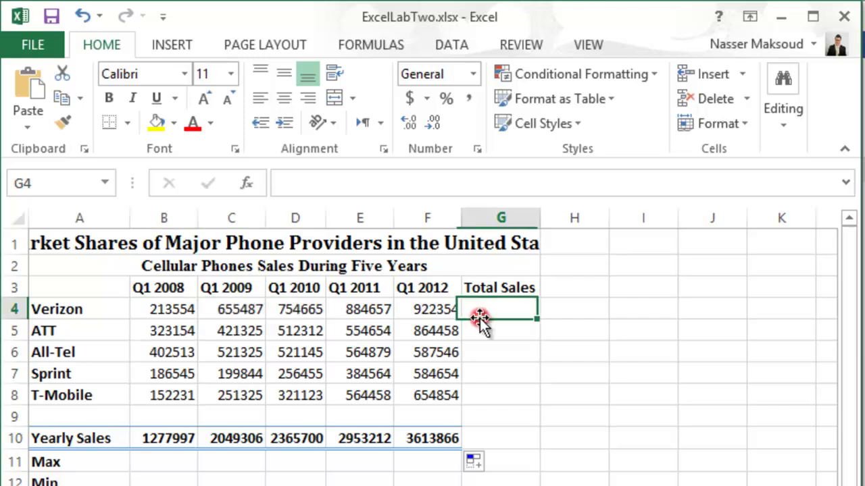
{"action": "type", "text": "="}
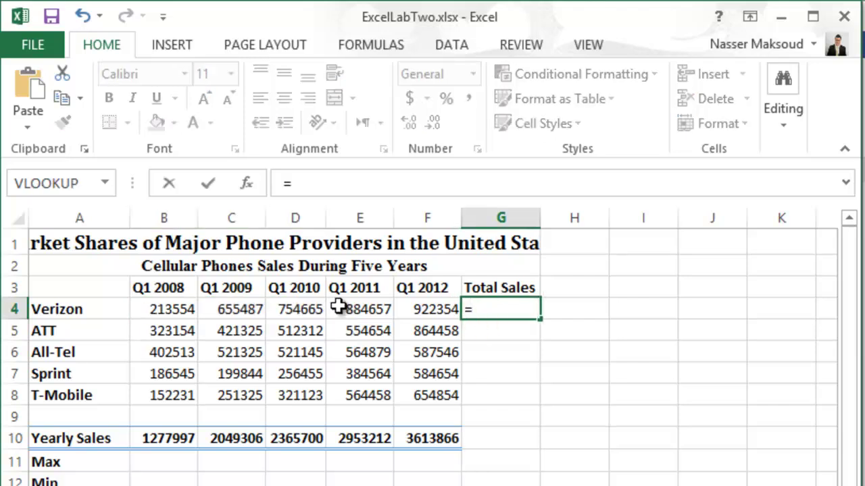
{"action": "left_click", "coordinate": [175, 309]}
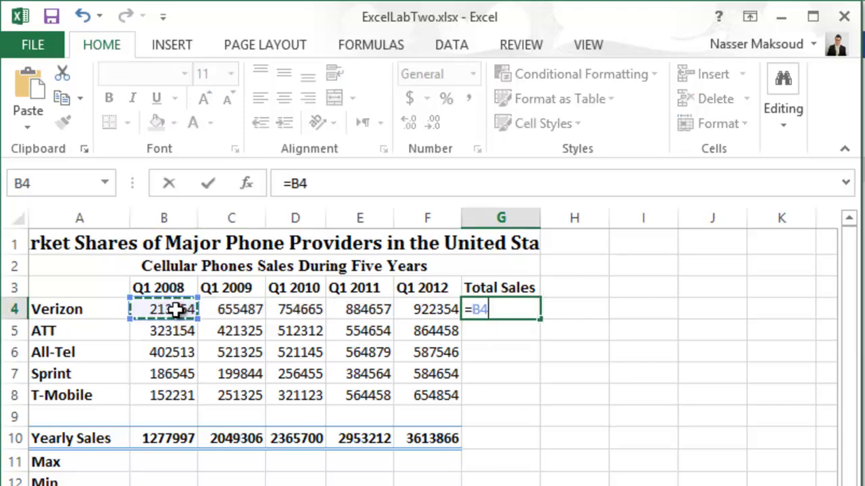
{"action": "type", "text": "+"}
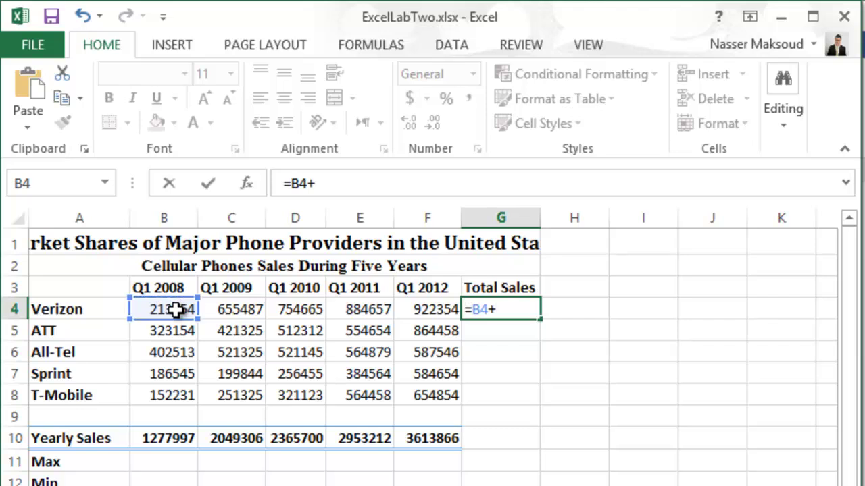
{"action": "key", "text": "Escape"}
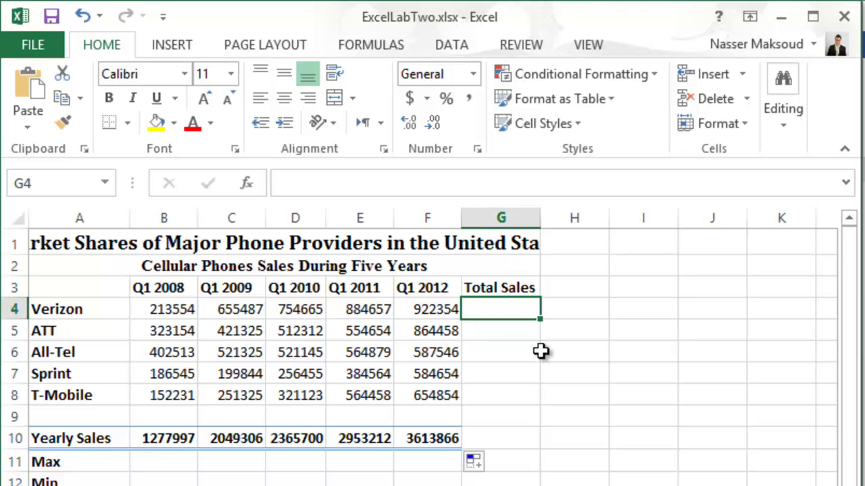
- Try AutoSum on the selected Verizon sales in B4:F4, and undo the inserted total
{"action": "left_click_drag", "start_coordinate": [173, 311], "coordinate": [432, 304]}
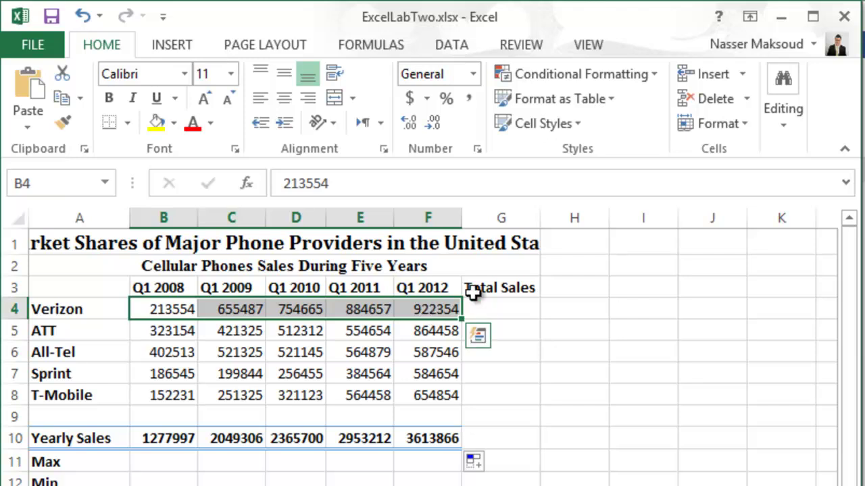
{"action": "left_click", "coordinate": [789, 126]}
{"action": "left_click", "coordinate": [794, 168]}
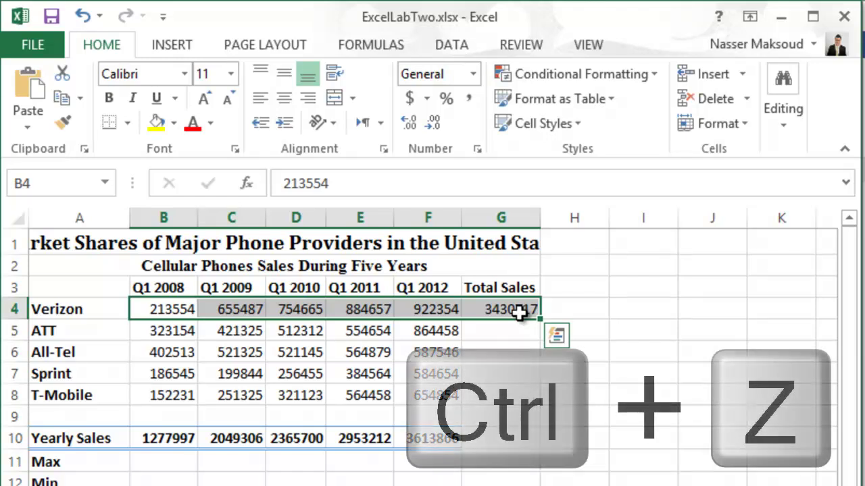
{"action": "key", "text": "ctrl+z"}
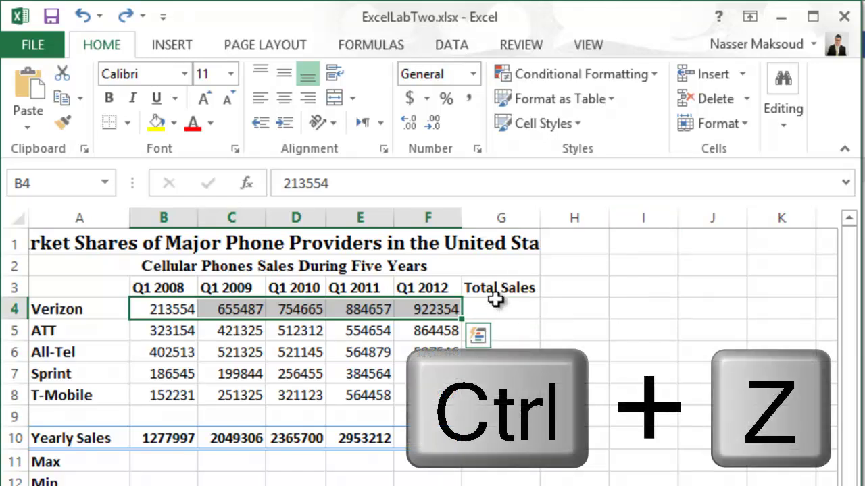
- Total Verizon's sales in G4 using AutoSum on the range B4:F4 and check the resulting formula
{"action": "left_click", "coordinate": [490, 309]}
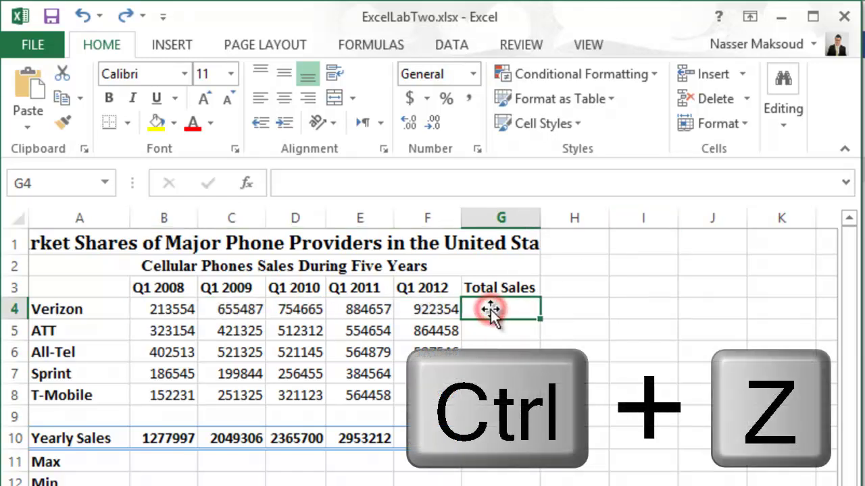
{"action": "left_click", "coordinate": [780, 116]}
{"action": "left_click", "coordinate": [792, 169]}
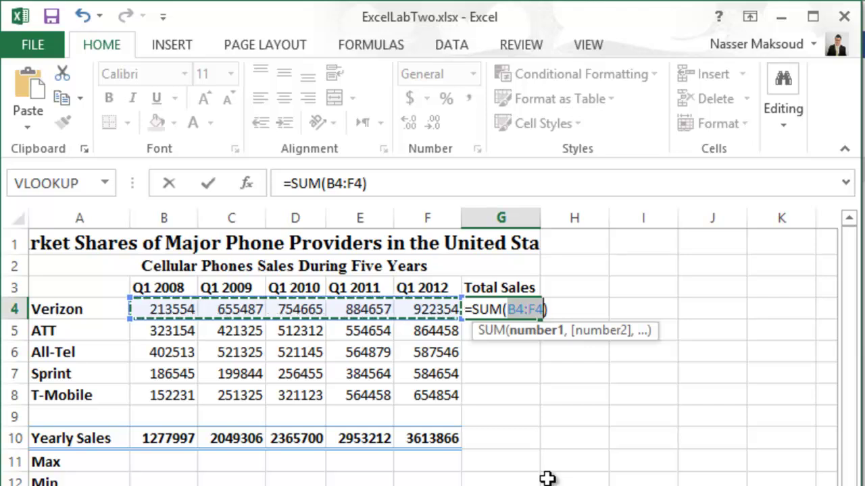
{"action": "key", "text": "ctrl+Return"}
{"action": "key", "text": "Return"}
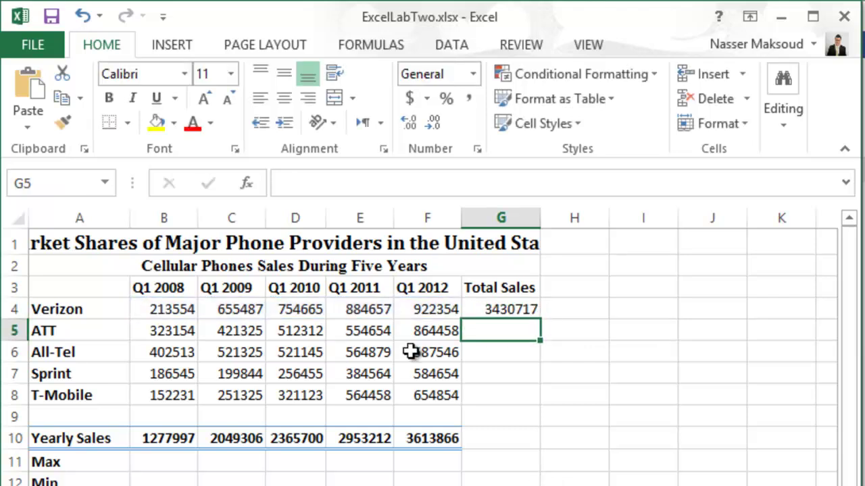
{"action": "left_click", "coordinate": [505, 311]}
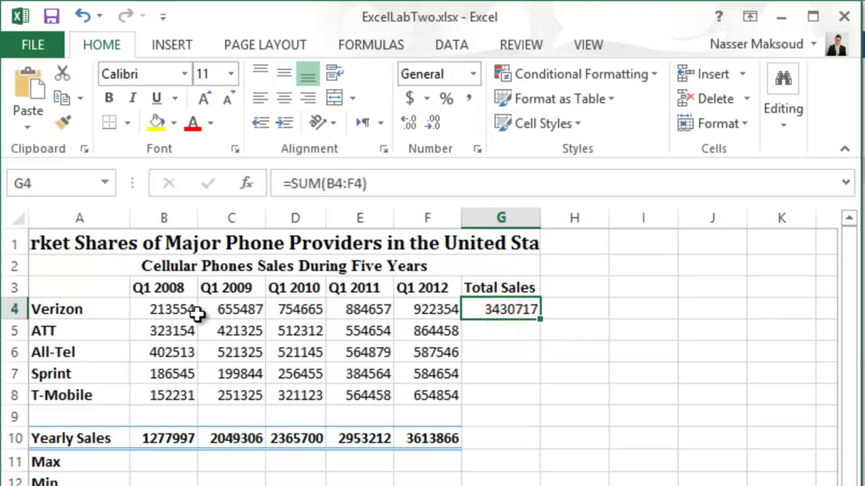
- Check the status bar's summary of the Verizon sales in B4:F4 and look through its customization options
{"action": "left_click_drag", "start_coordinate": [172, 310], "coordinate": [427, 310]}
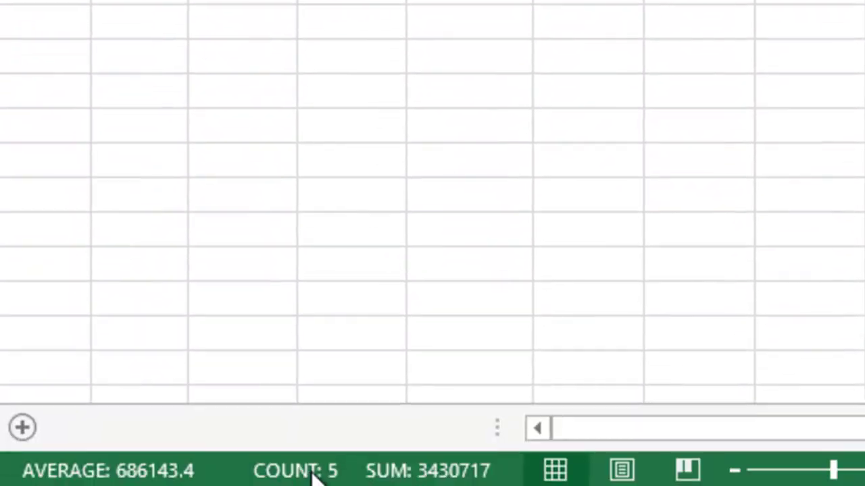
{"action": "right_click", "coordinate": [314, 473]}
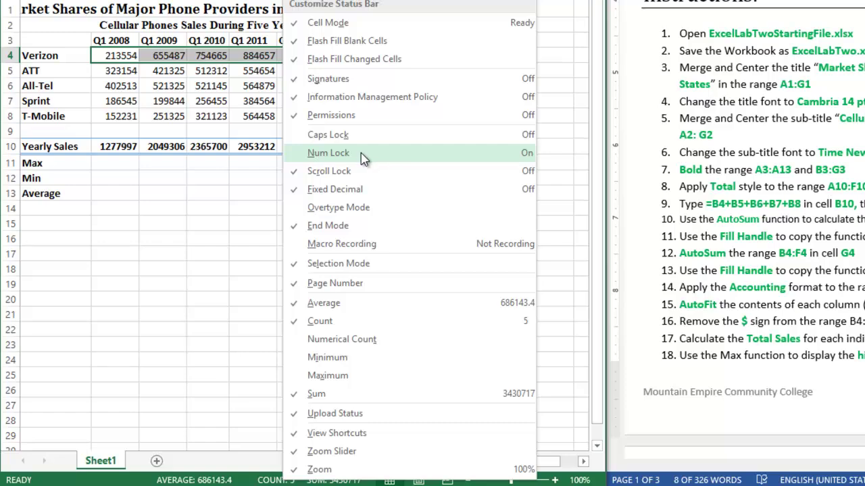
{"action": "left_click", "coordinate": [362, 154]}
{"action": "left_click", "coordinate": [241, 173]}
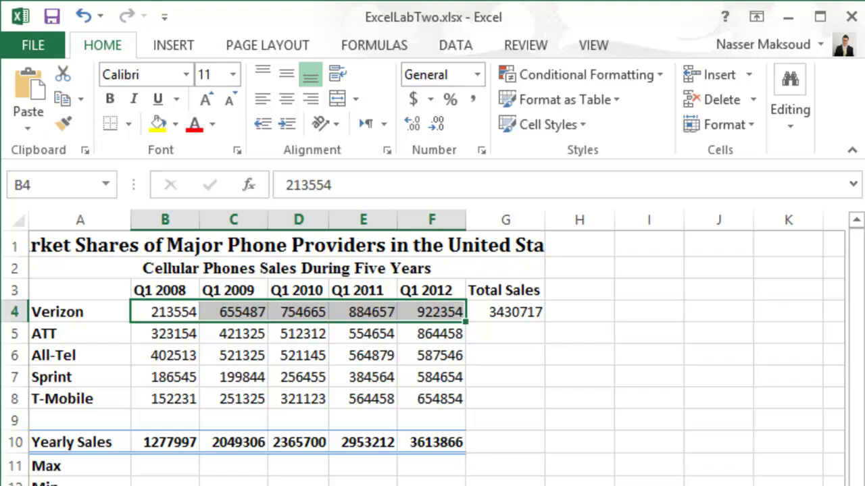
- Copy the Total Sales formula from G4 down to G5:G8 with the fill handle
{"action": "left_click", "coordinate": [508, 314]}
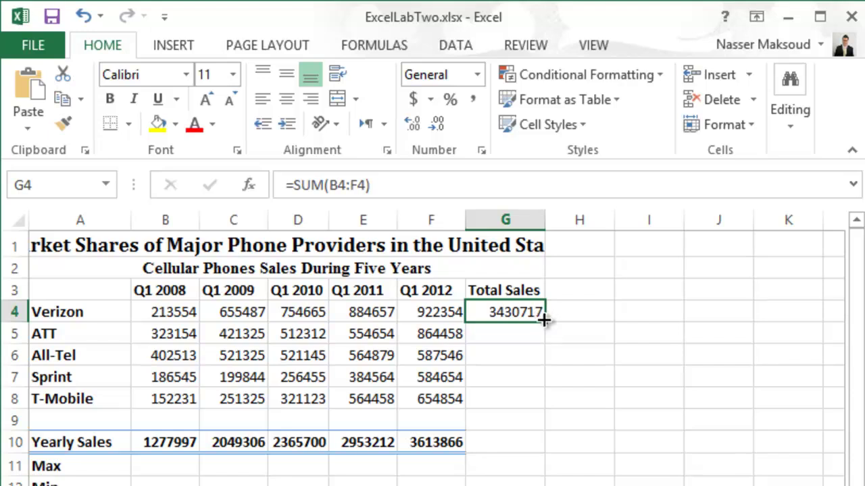
{"action": "left_click_drag", "start_coordinate": [545, 322], "coordinate": [550, 407]}
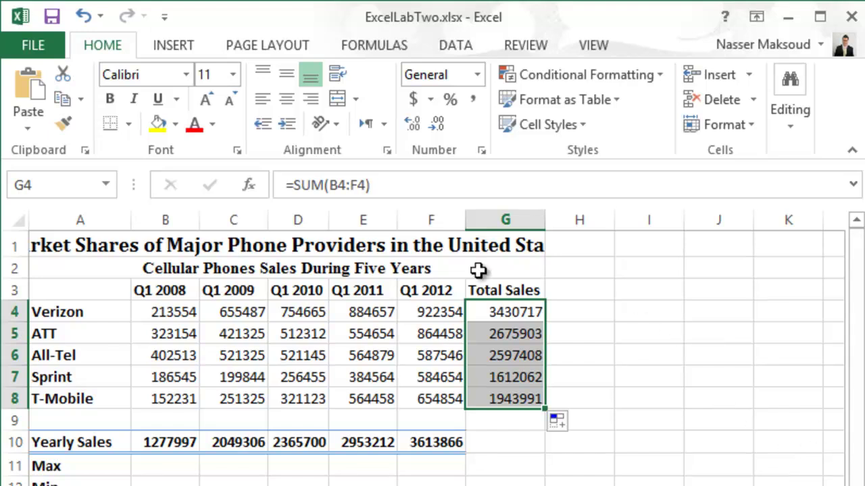
- Apply the Accounting number format to the range B4:G8
{"action": "left_click", "coordinate": [151, 313]}
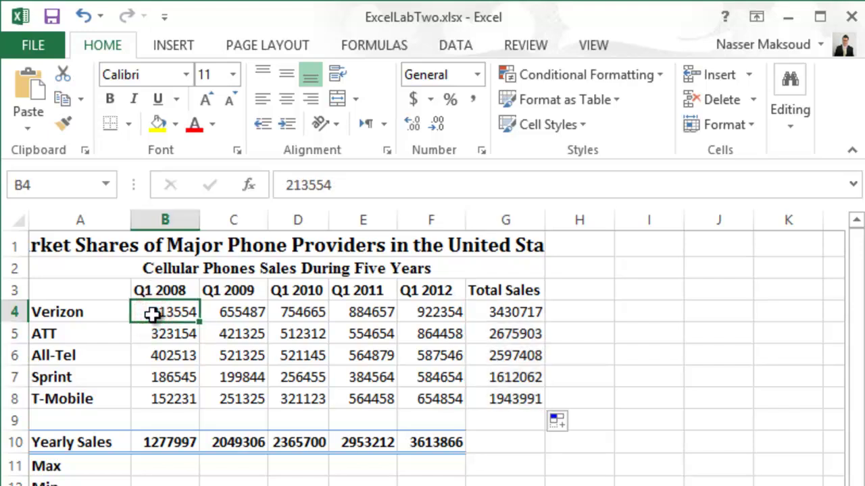
{"action": "left_click", "coordinate": [160, 313]}
{"action": "left_click_drag", "start_coordinate": [174, 318], "coordinate": [507, 401]}
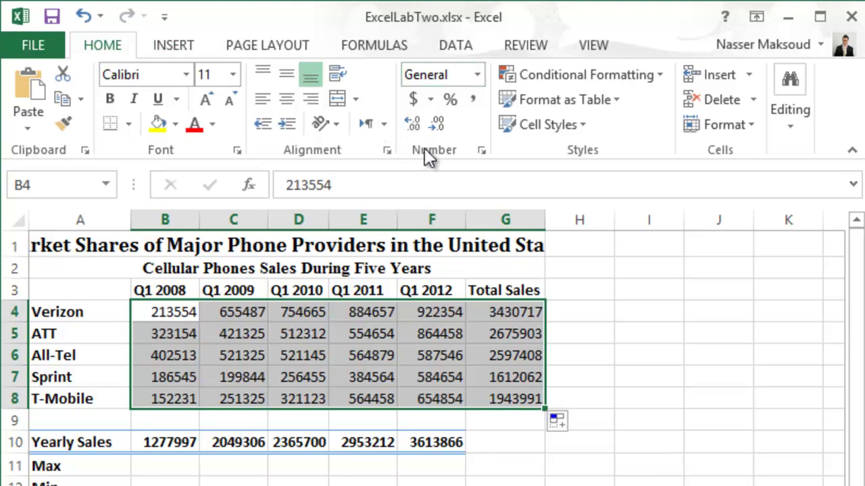
{"action": "left_click", "coordinate": [476, 74]}
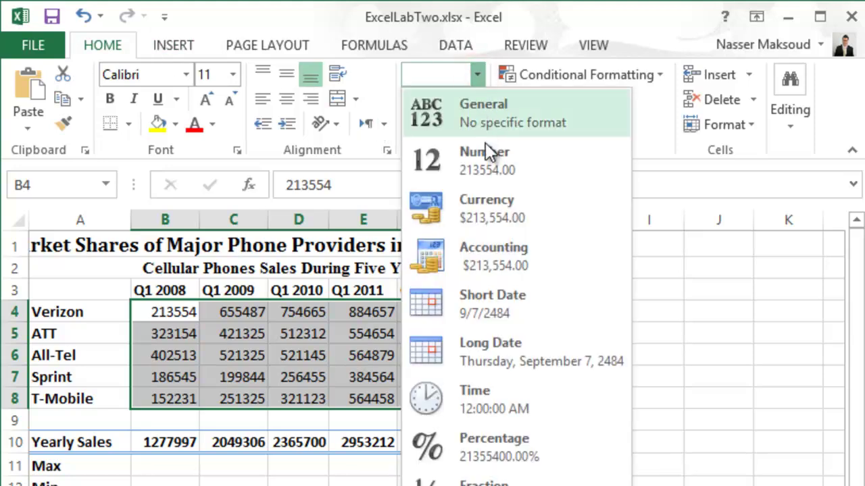
{"action": "left_click", "coordinate": [518, 242]}
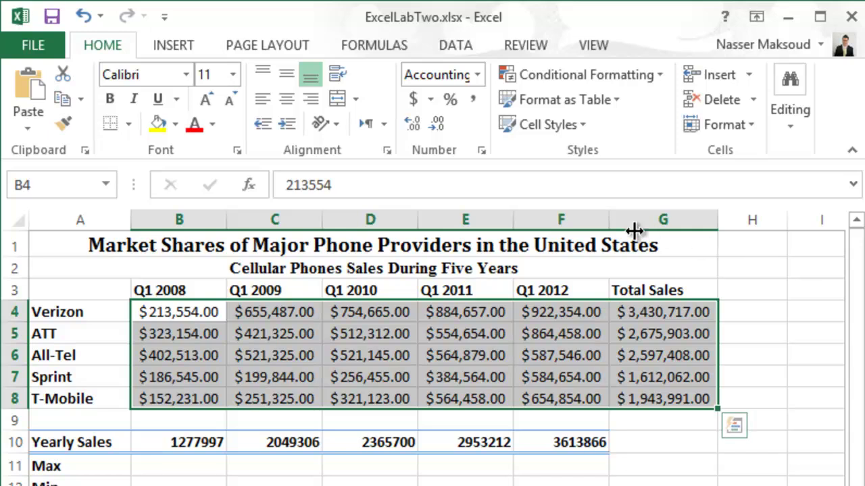
- Narrow column E until its values no longer fit, and AutoFit the column to its contents
{"action": "left_click_drag", "start_coordinate": [514, 223], "coordinate": [469, 223]}
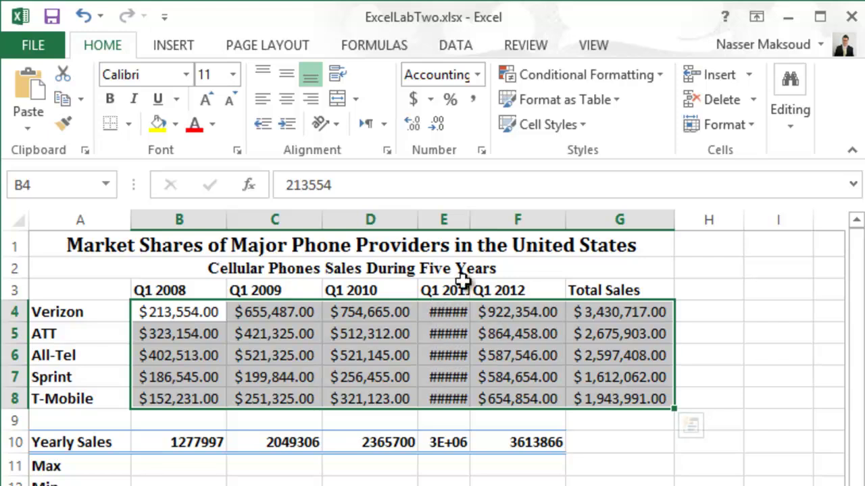
{"action": "double_click", "coordinate": [470, 225]}
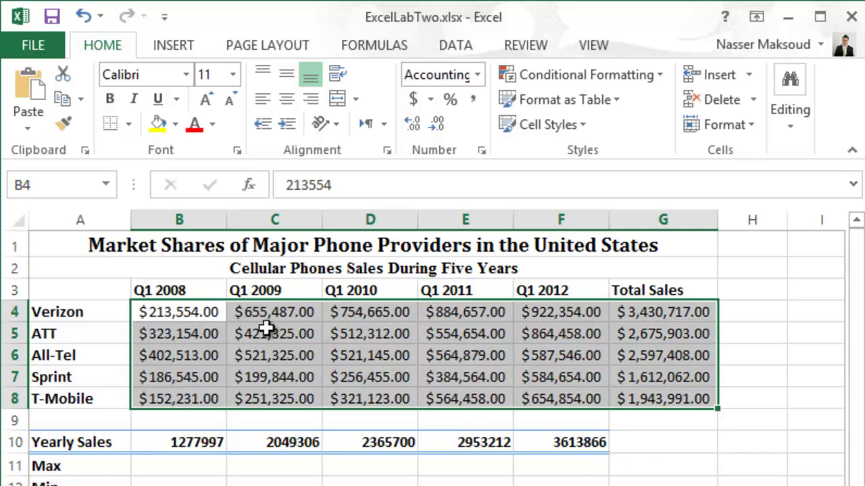
- Format the sales figures in B4:F8 as Accounting with 0 decimal places and the currency symbol set to None
{"action": "left_click", "coordinate": [184, 311]}
{"action": "left_click_drag", "start_coordinate": [185, 310], "coordinate": [475, 355]}
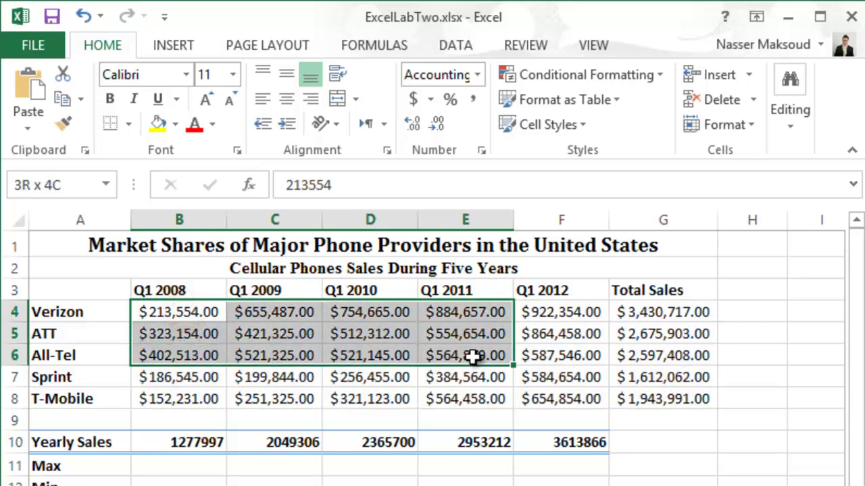
{"action": "left_click", "coordinate": [196, 311]}
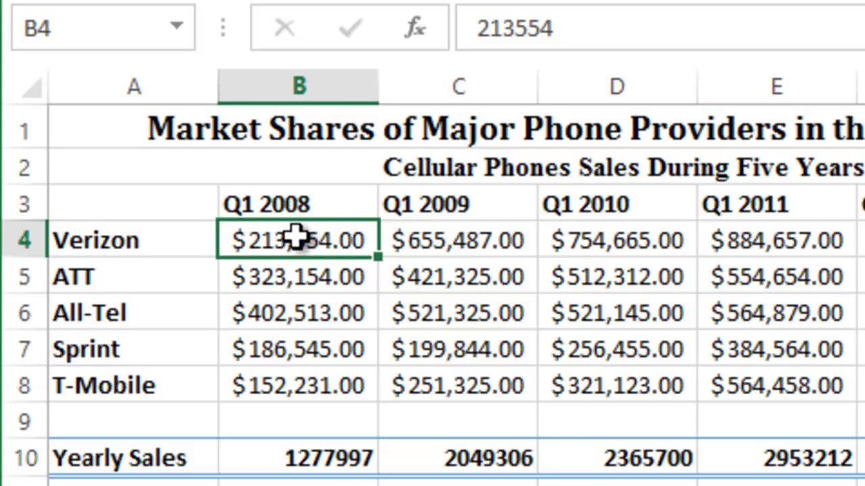
{"action": "left_click_drag", "start_coordinate": [294, 236], "coordinate": [862, 385]}
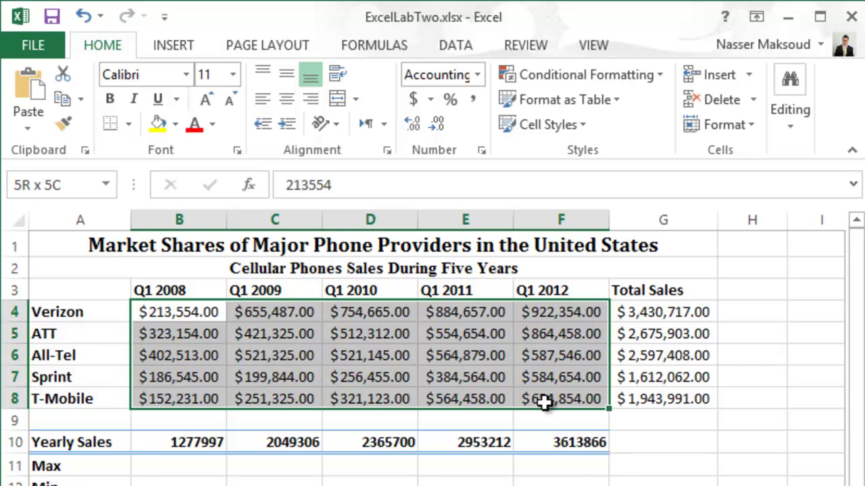
{"action": "left_click_drag", "start_coordinate": [544, 402], "coordinate": [544, 402]}
{"action": "right_click", "coordinate": [362, 341]}
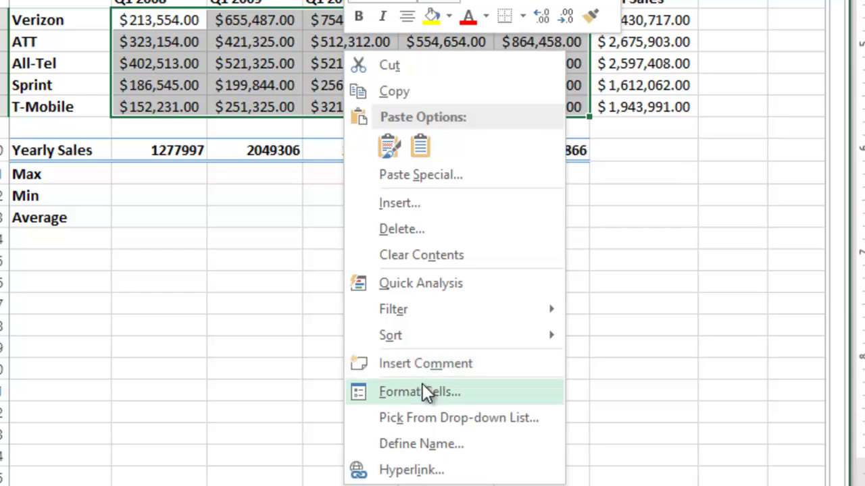
{"action": "left_click", "coordinate": [423, 385]}
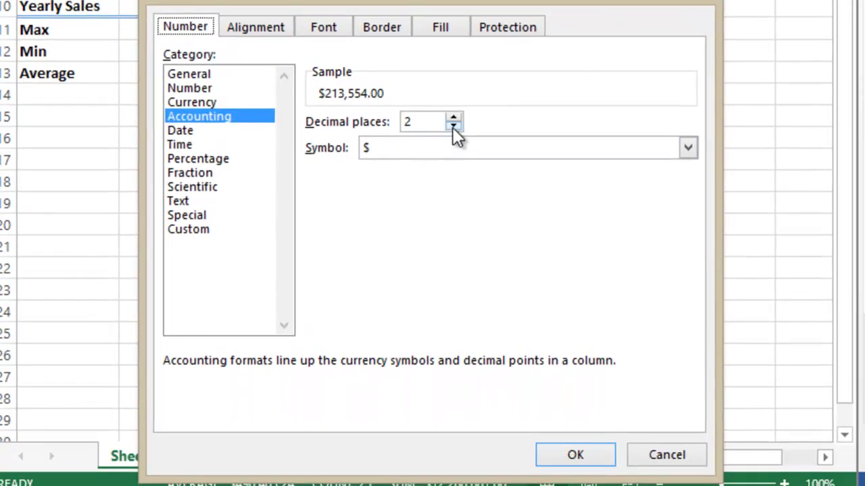
{"action": "left_click", "coordinate": [453, 125]}
{"action": "left_click", "coordinate": [453, 125]}
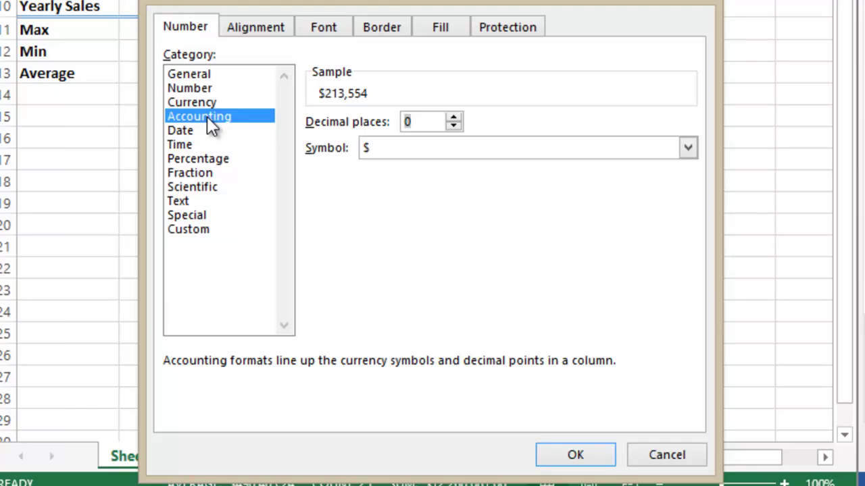
{"action": "left_click", "coordinate": [419, 149]}
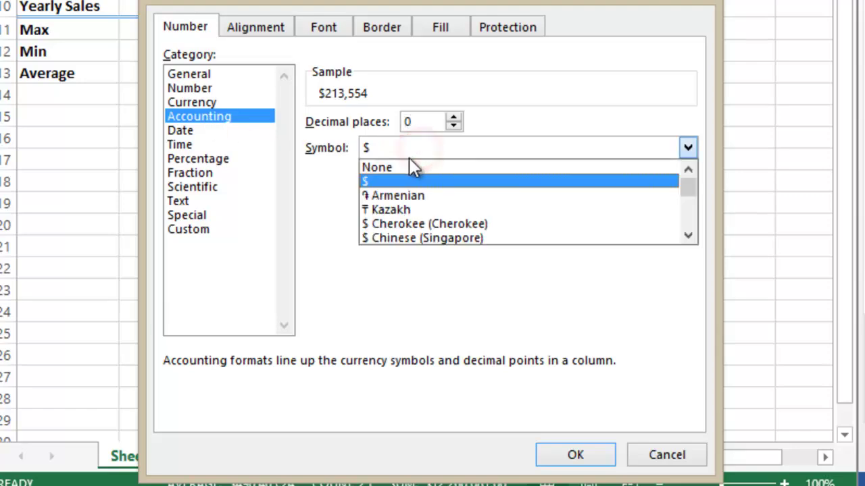
{"action": "left_click", "coordinate": [404, 167]}
{"action": "left_click", "coordinate": [576, 454]}
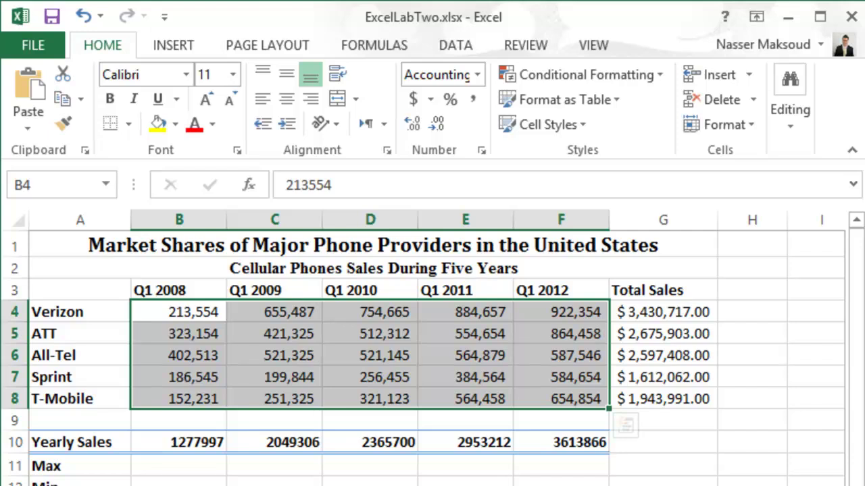
- Inspect the Total Sales formulas in G4:G8 to check which row range each one sums, leaving them unedited
{"action": "left_click", "coordinate": [647, 317]}
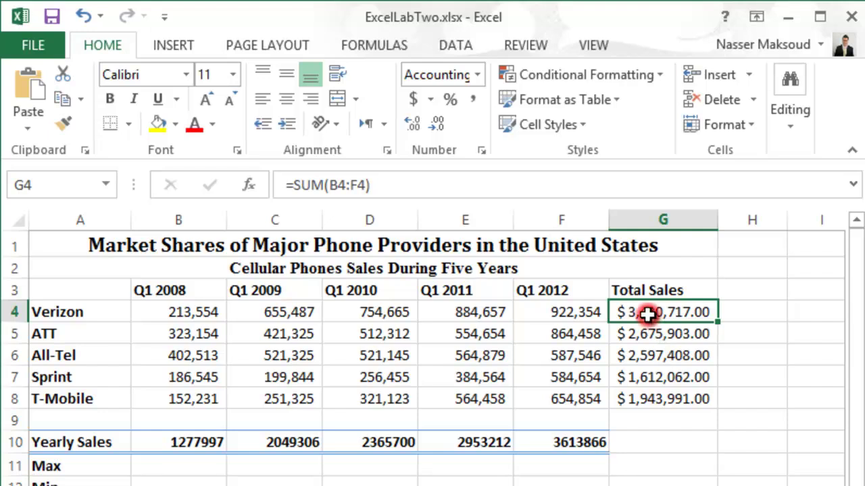
{"action": "left_click", "coordinate": [650, 335]}
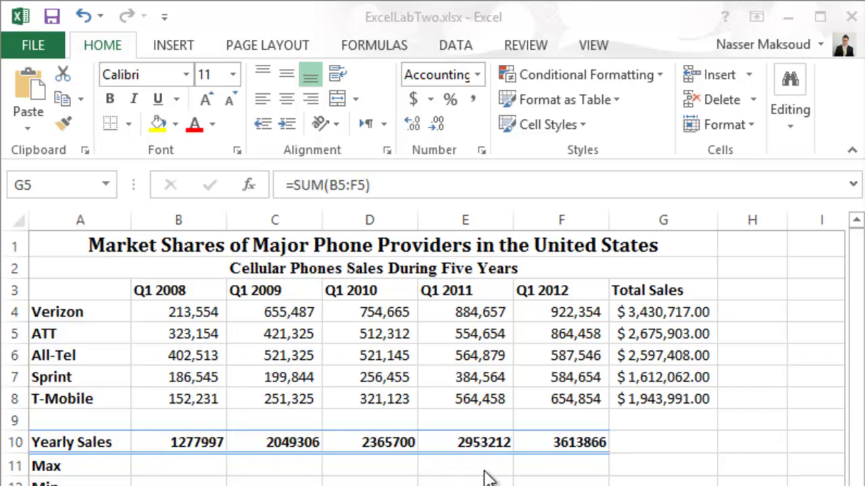
{"action": "left_click", "coordinate": [184, 461]}
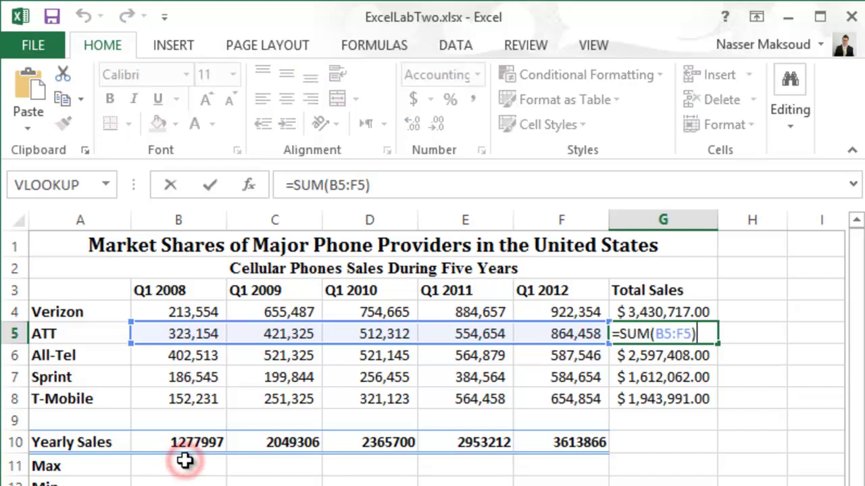
{"action": "left_click", "coordinate": [183, 466]}
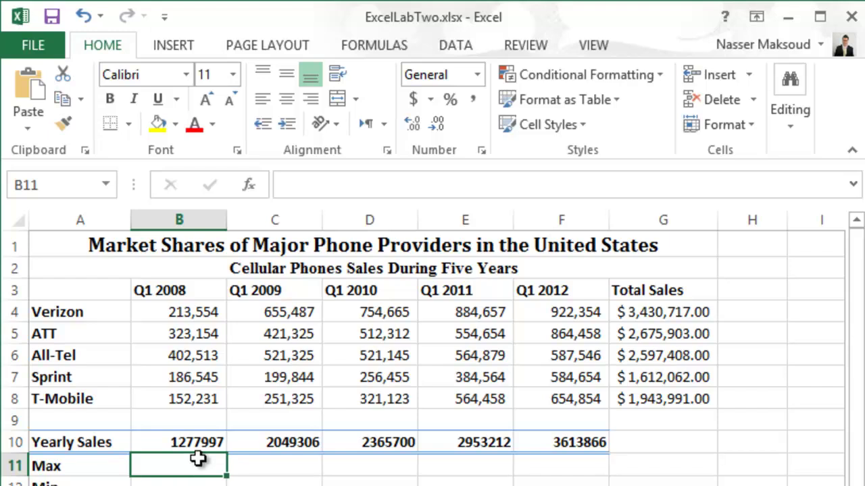
{"action": "double_click", "coordinate": [655, 335]}
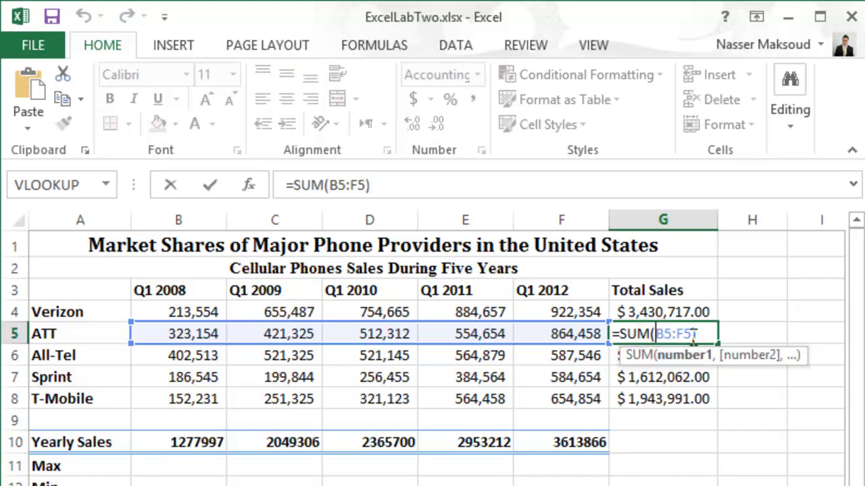
{"action": "key", "text": "Escape"}
{"action": "double_click", "coordinate": [677, 356]}
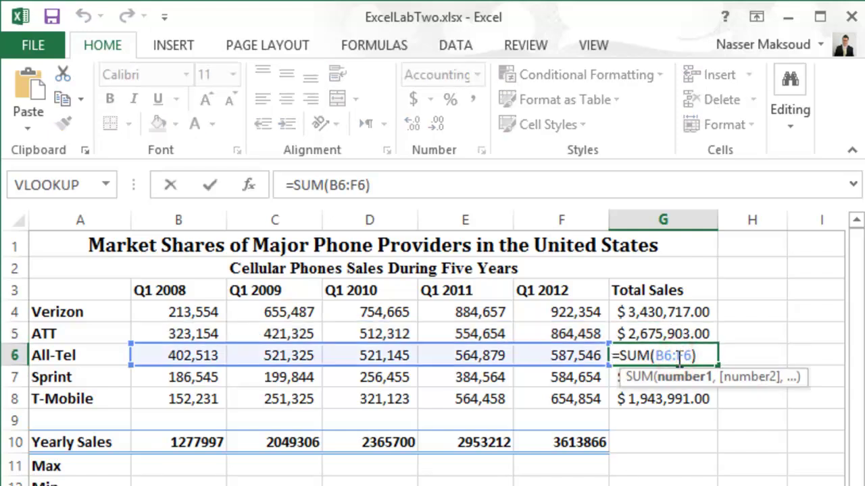
{"action": "key", "text": "Escape"}
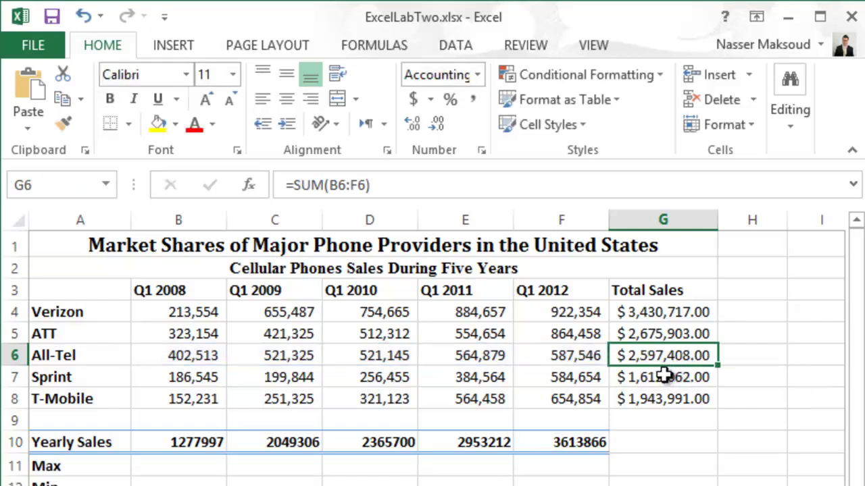
{"action": "double_click", "coordinate": [665, 375]}
{"action": "key", "text": "Escape"}
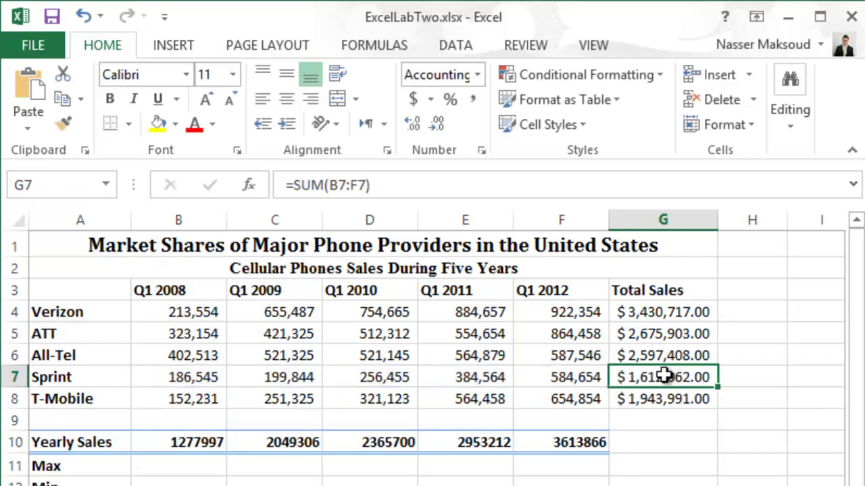
{"action": "left_click", "coordinate": [664, 405]}
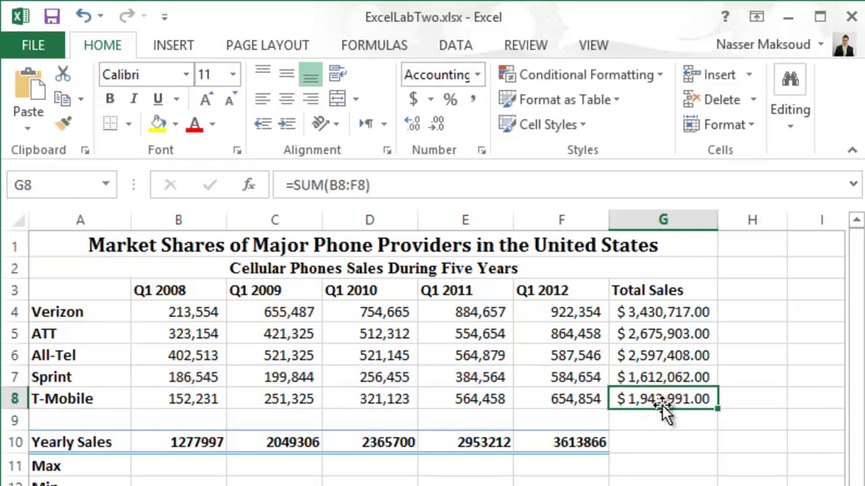
{"action": "double_click", "coordinate": [664, 403]}
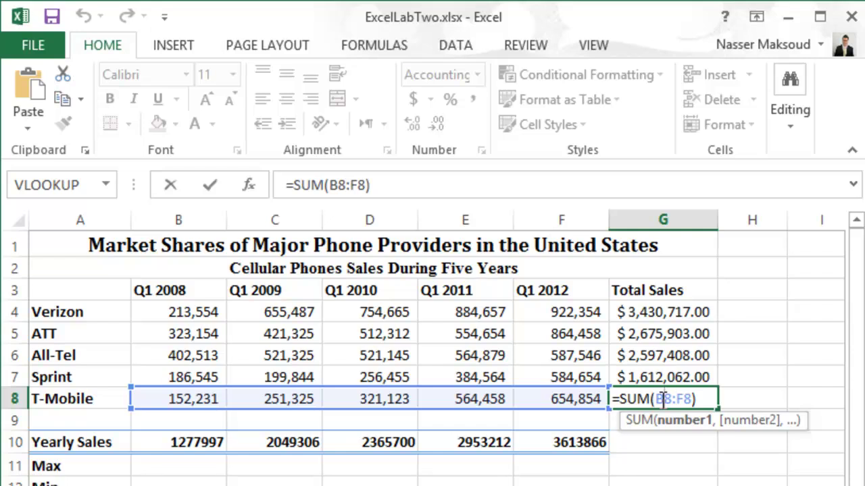
{"action": "key", "text": "ctrl+Return"}
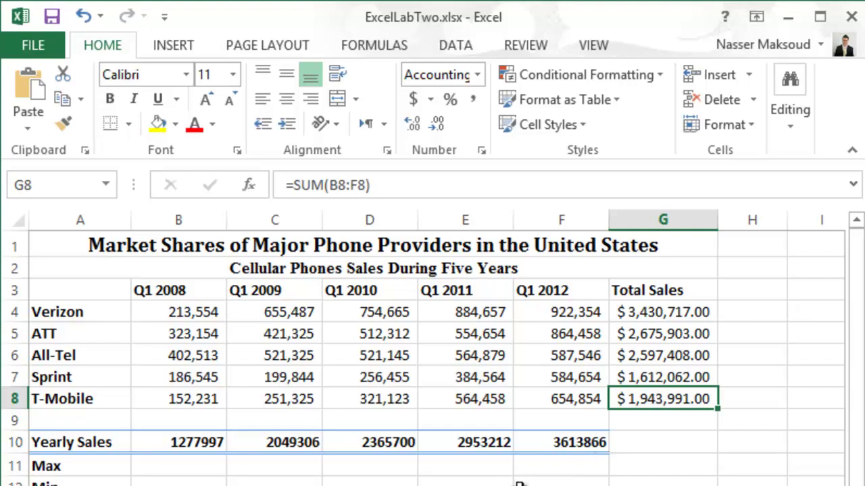
- Enter a MAX formula in B11 over the Q1 2008 sales range B4:B8
{"action": "left_click", "coordinate": [184, 465]}
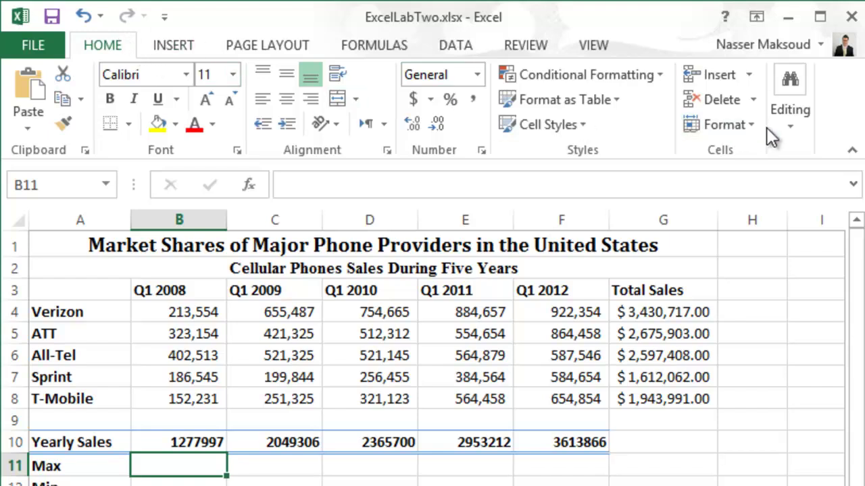
{"action": "left_click", "coordinate": [790, 129]}
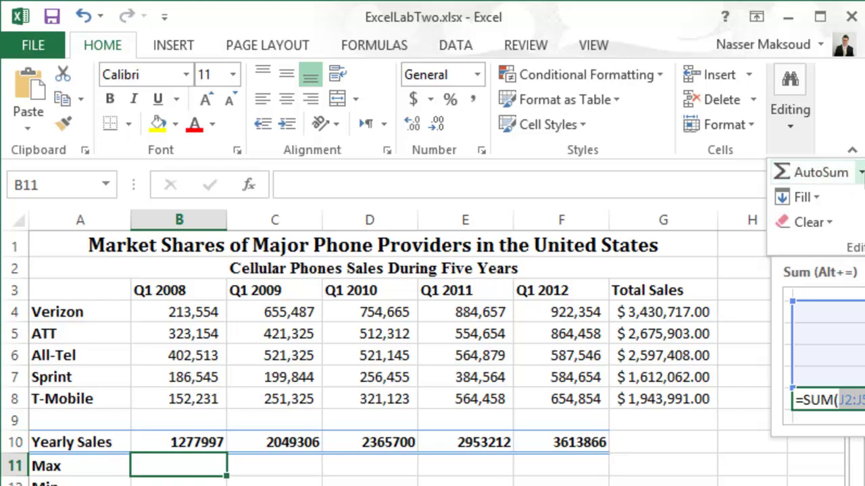
{"action": "left_click", "coordinate": [861, 174]}
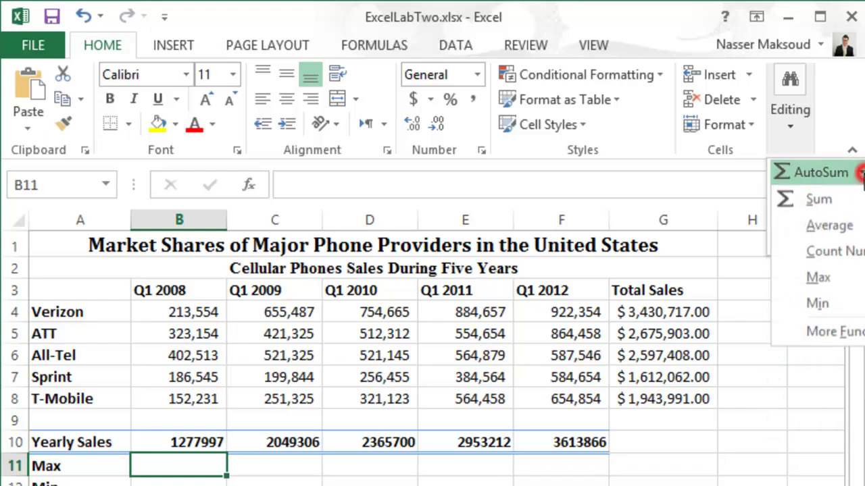
{"action": "left_click", "coordinate": [841, 277]}
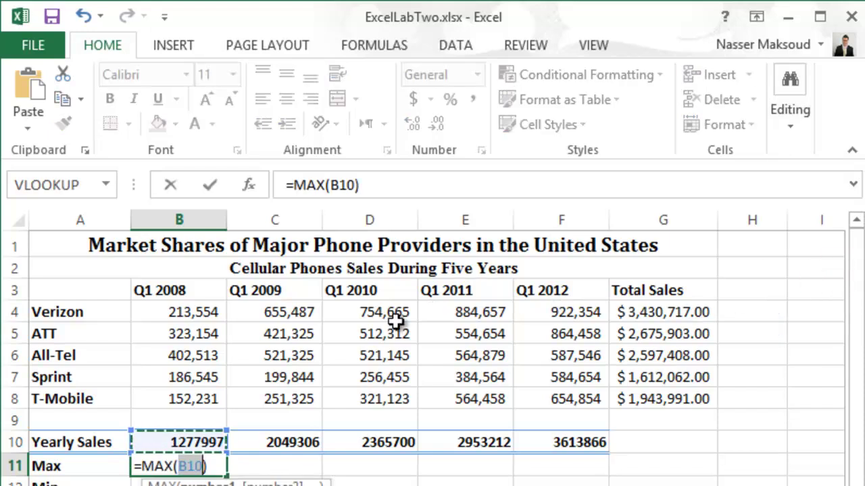
{"action": "left_click_drag", "start_coordinate": [200, 313], "coordinate": [206, 398]}
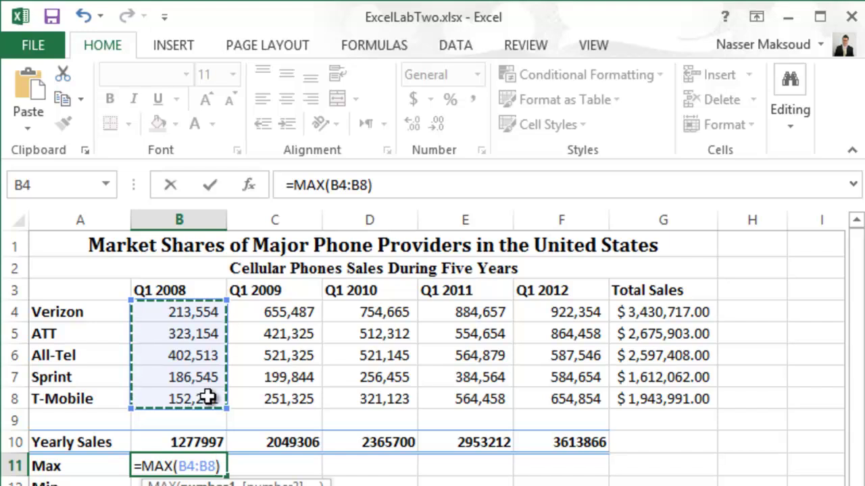
{"action": "key", "text": "Return"}
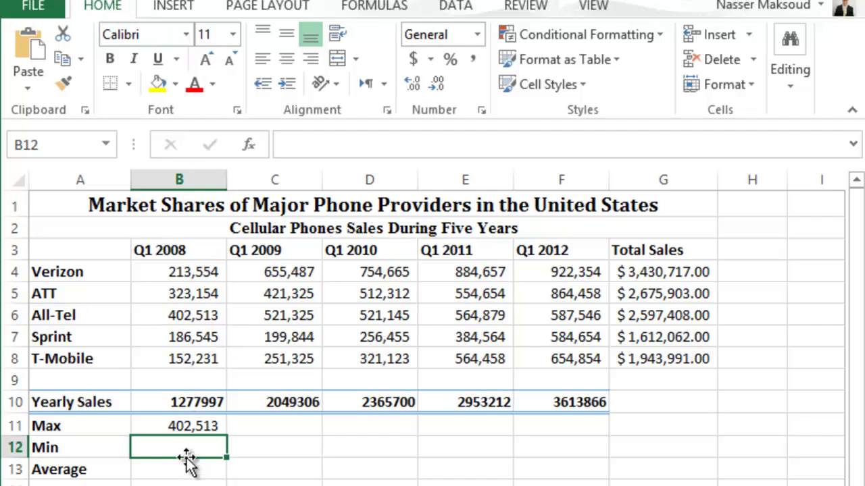
- Enter a MIN formula in B12 over the Q1 2008 sales range B4:B8
{"action": "left_click", "coordinate": [789, 89]}
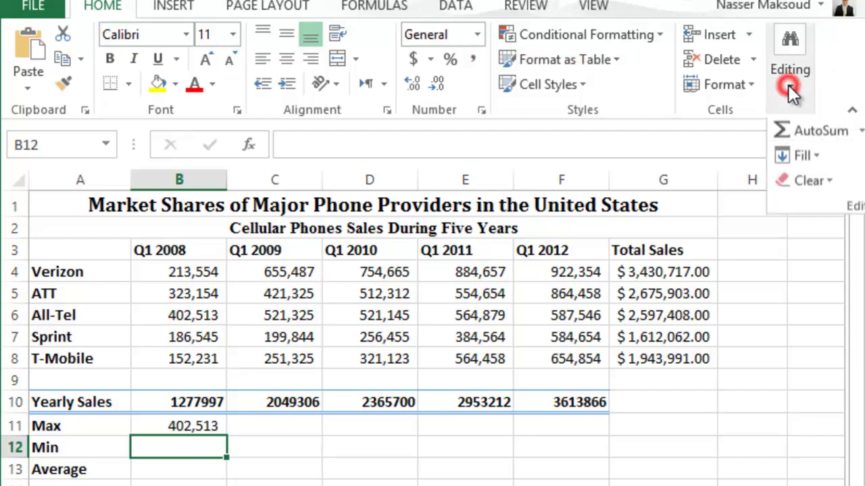
{"action": "left_click", "coordinate": [860, 135]}
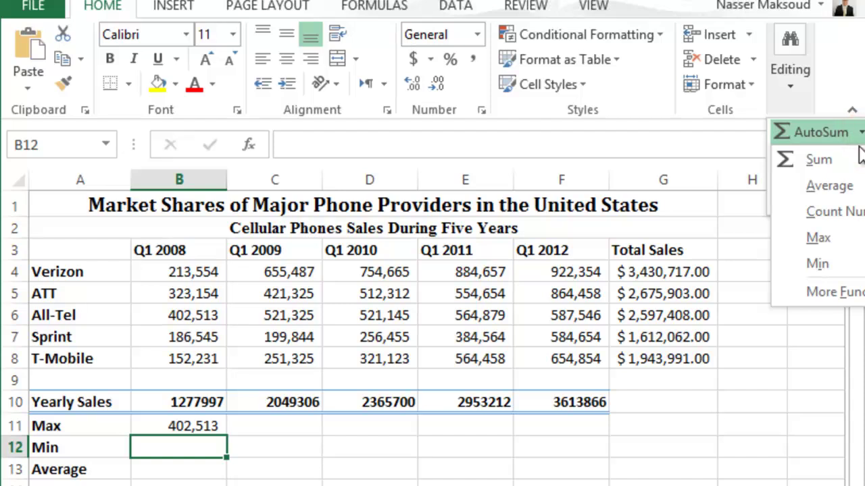
{"action": "left_click", "coordinate": [817, 264]}
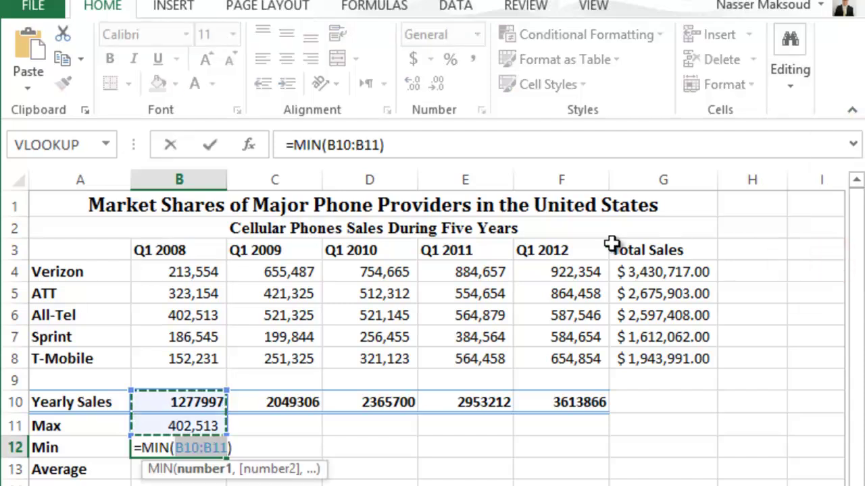
{"action": "left_click", "coordinate": [174, 273]}
{"action": "left_click_drag", "start_coordinate": [174, 281], "coordinate": [186, 358]}
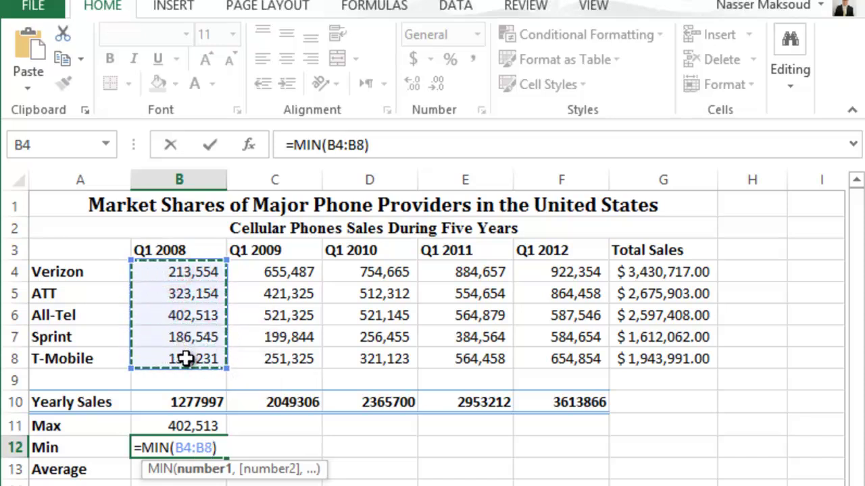
{"action": "key", "text": "Return"}
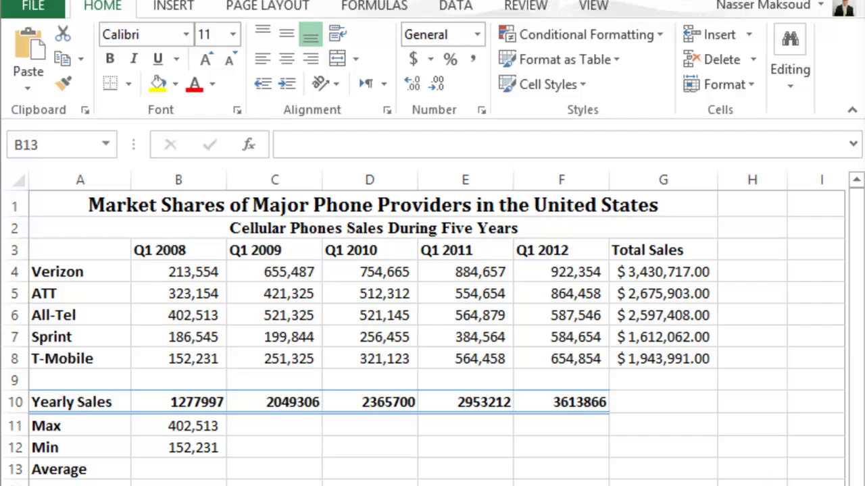
- Enter an AVERAGE formula in B13 over the Q1 2008 sales range B4:B8
{"action": "left_click", "coordinate": [182, 471]}
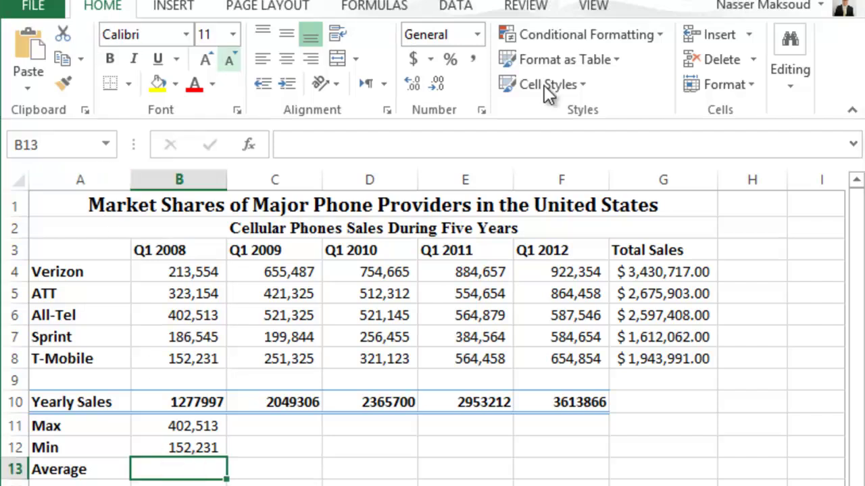
{"action": "left_click", "coordinate": [790, 87]}
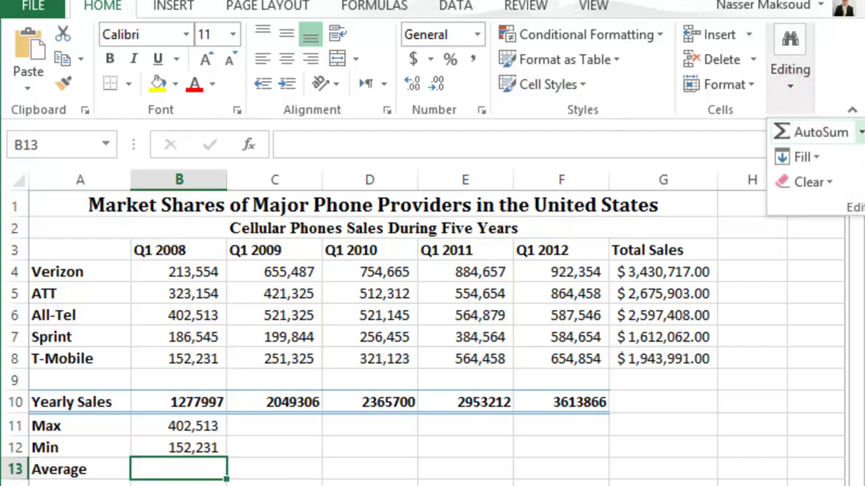
{"action": "left_click", "coordinate": [861, 132]}
{"action": "left_click", "coordinate": [836, 187]}
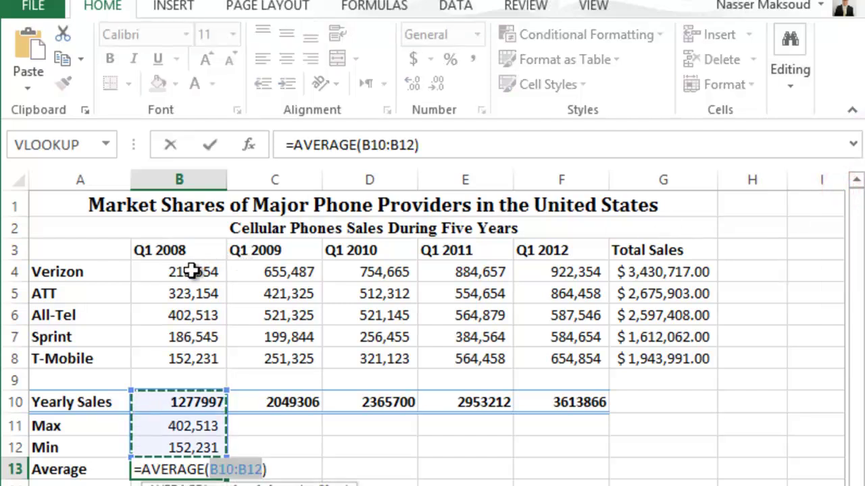
{"action": "left_click_drag", "start_coordinate": [194, 271], "coordinate": [195, 359]}
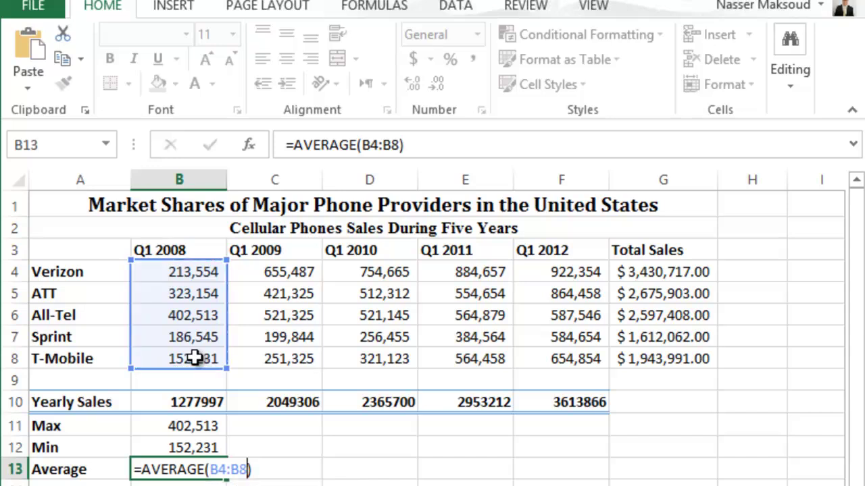
{"action": "key", "text": "Return"}
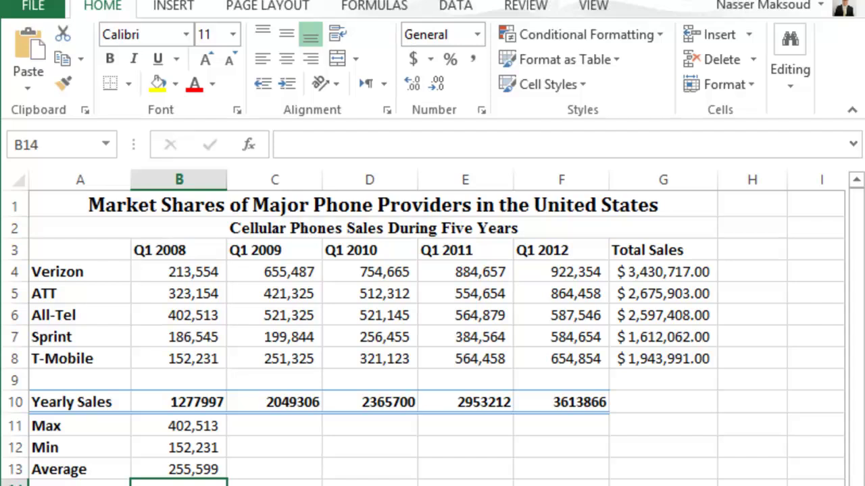
- Fill the Max, Min and Average formulas from B11:B13 across to the Total Sales column, covering C11:G13
{"action": "left_click_drag", "start_coordinate": [174, 425], "coordinate": [173, 469]}
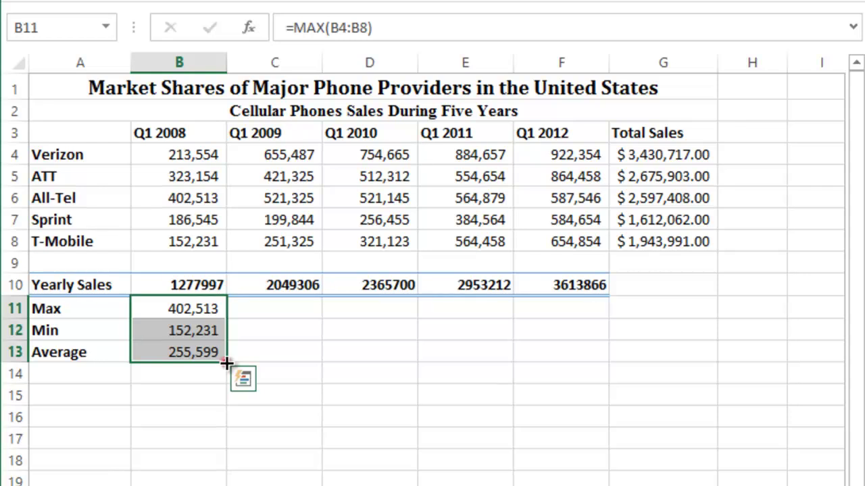
{"action": "left_click_drag", "start_coordinate": [226, 363], "coordinate": [681, 333]}
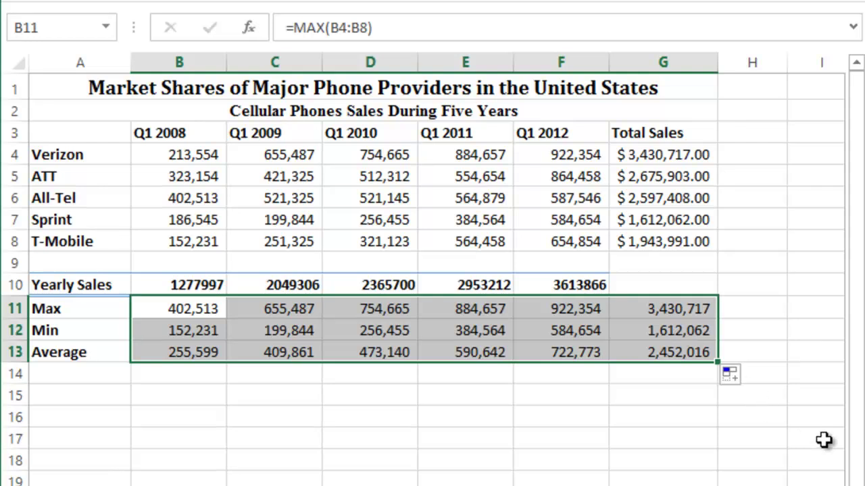
{"action": "left_click", "coordinate": [783, 439]}
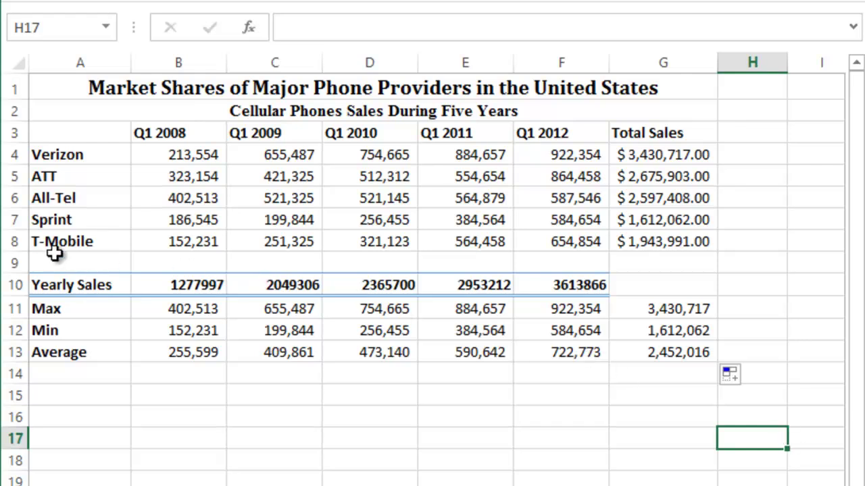
- Delete the empty row 9 between the T-Mobile and Yearly Sales rows
{"action": "left_click", "coordinate": [6, 263]}
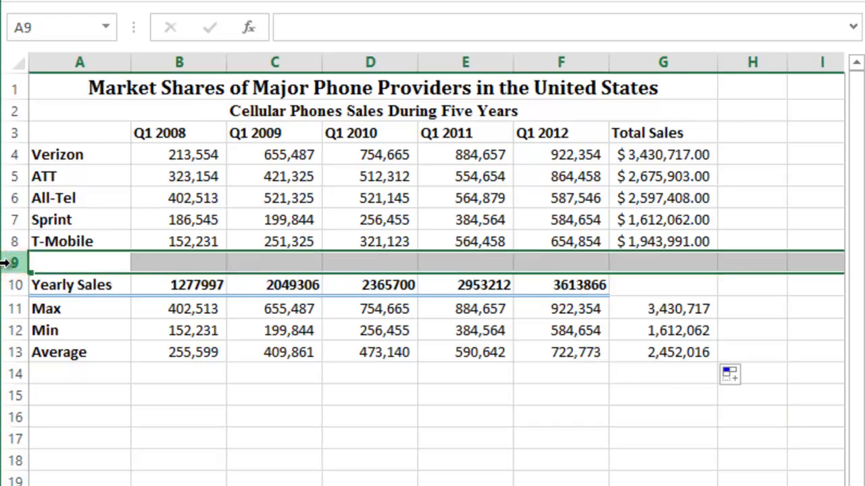
{"action": "right_click", "coordinate": [7, 263]}
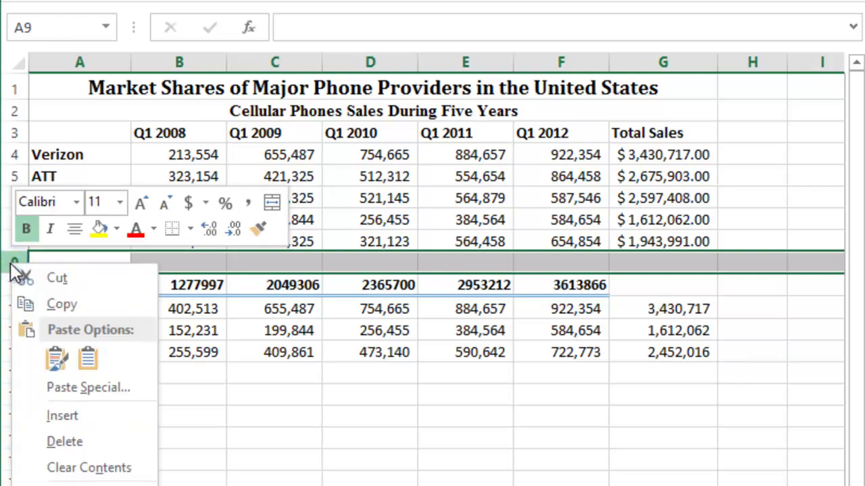
{"action": "left_click", "coordinate": [68, 442]}
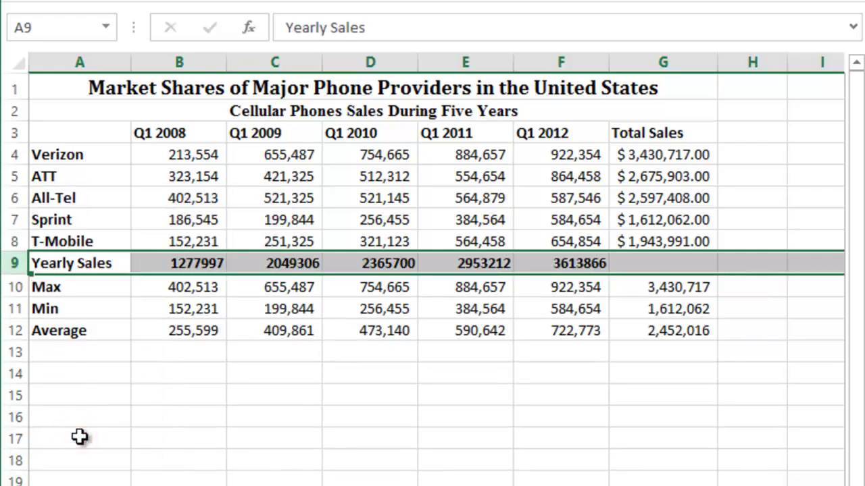
{"action": "left_click", "coordinate": [387, 453]}
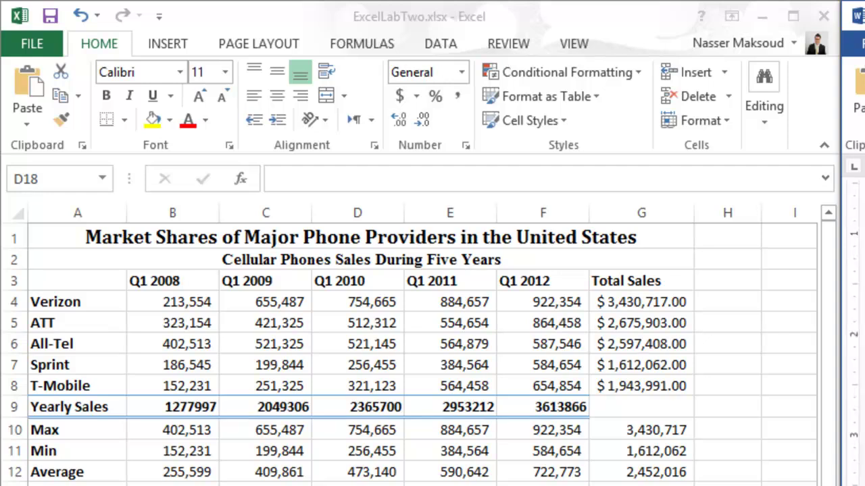
- Save the ExcelLabTwo.xlsx workbook and minimize its window to show the desktop
{"action": "left_click", "coordinate": [476, 336]}
{"action": "left_click", "coordinate": [276, 302]}
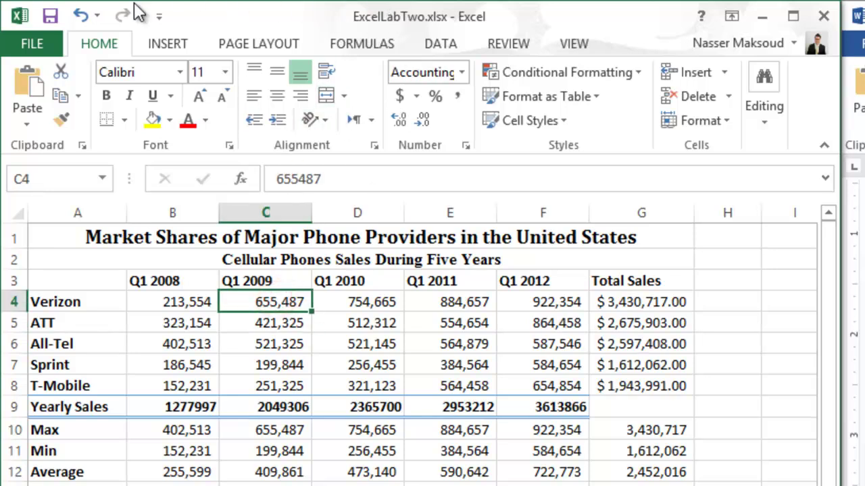
{"action": "left_click", "coordinate": [50, 15]}
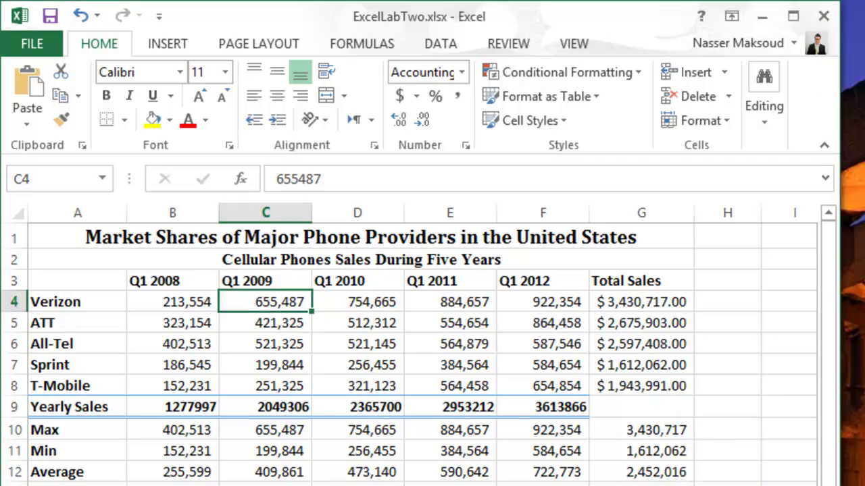
{"action": "left_click", "coordinate": [762, 15]}
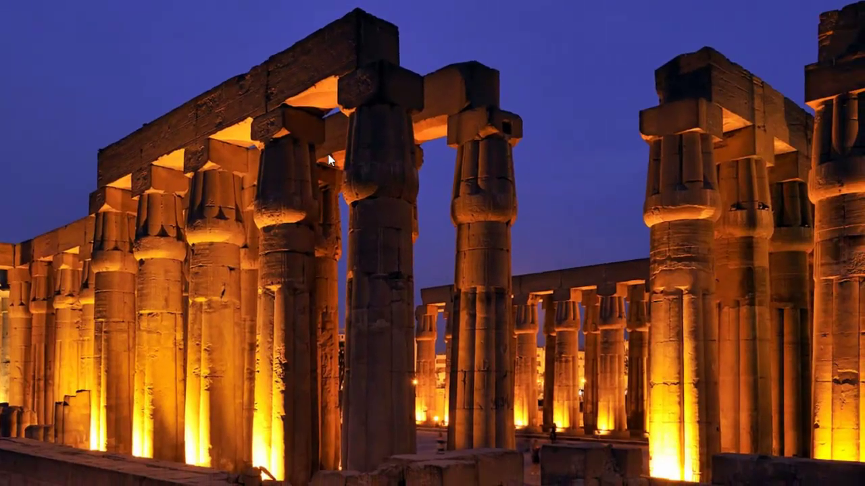